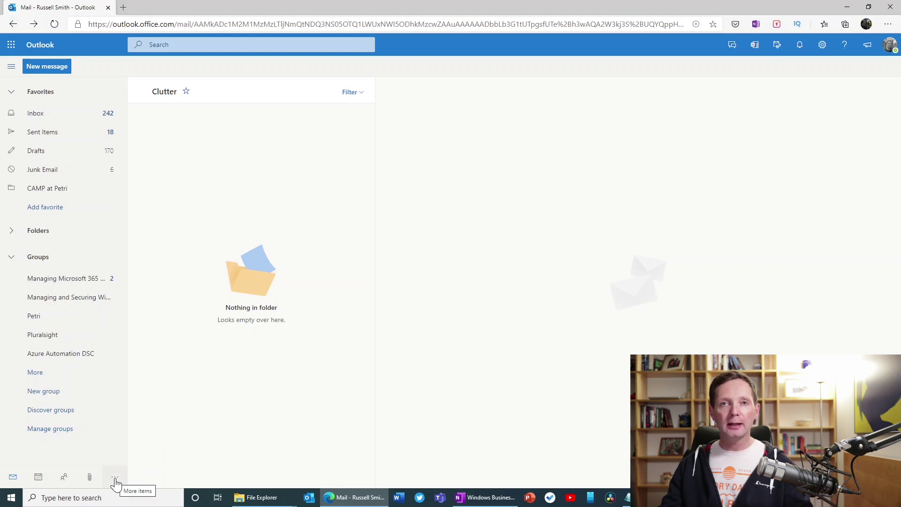
- Open Project Moca from the left rail's More items menu and start a new space
{"action": "left_click", "coordinate": [115, 478]}
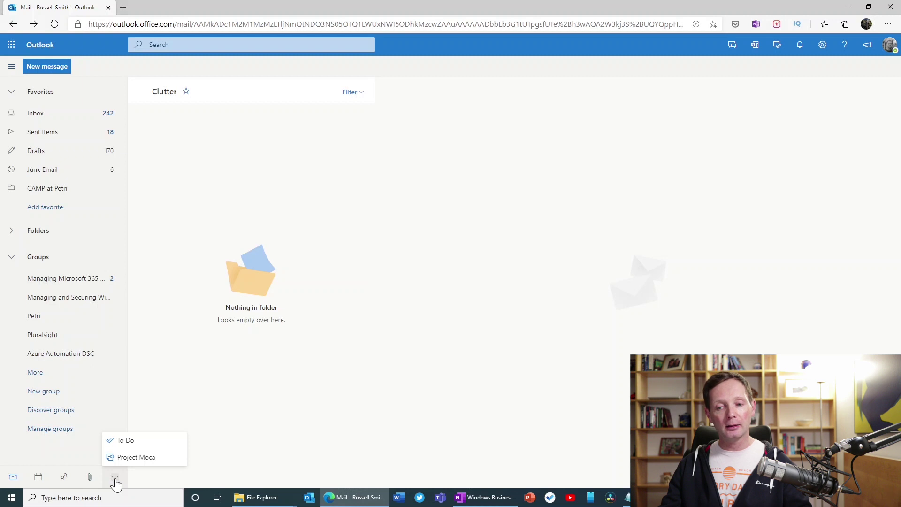
{"action": "left_click", "coordinate": [162, 464]}
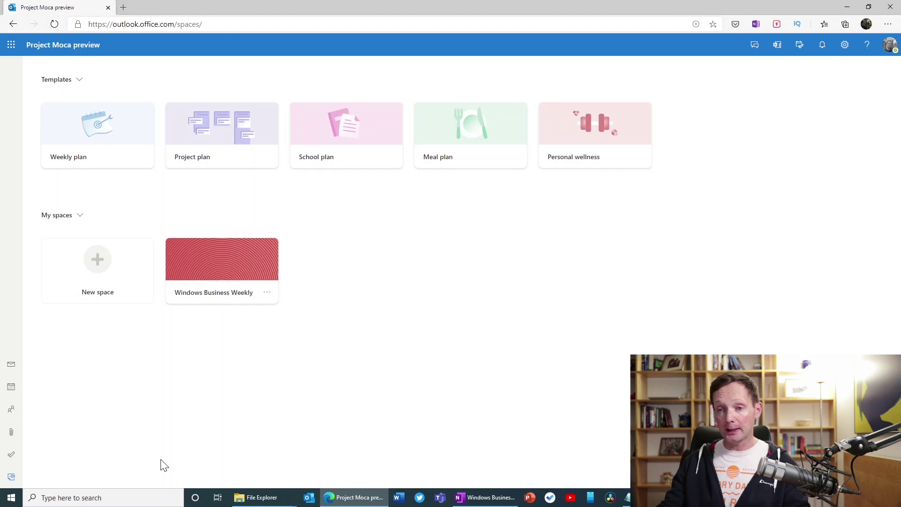
{"action": "left_click", "coordinate": [100, 260]}
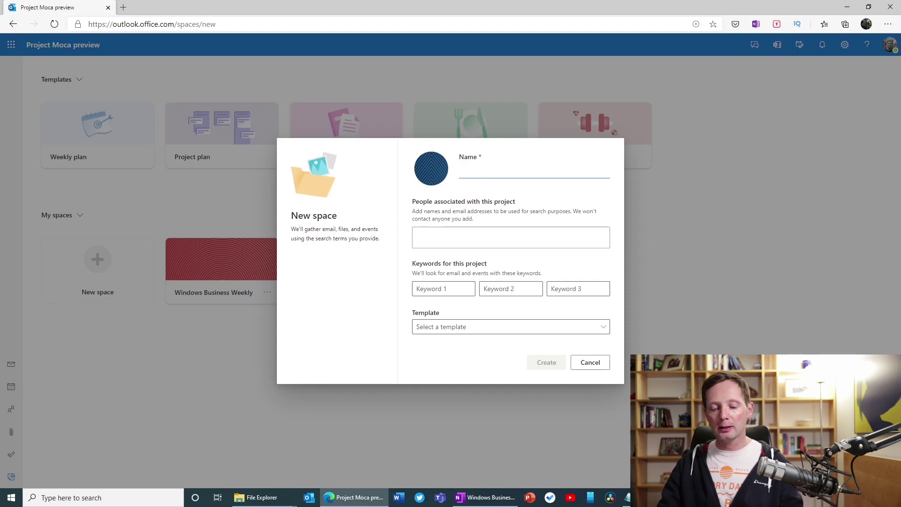
{"action": "type", "text": "Test"}
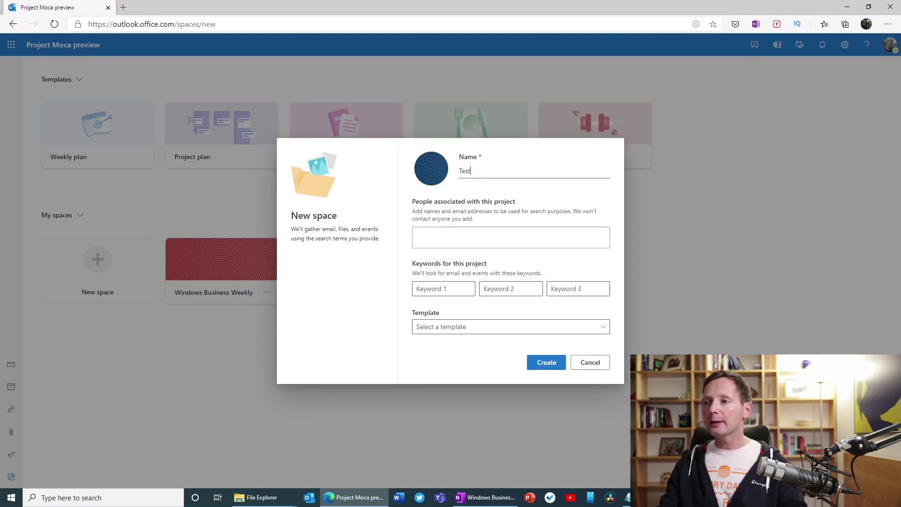
{"action": "left_click", "coordinate": [511, 237]}
{"action": "key", "text": "ctrl+v"}
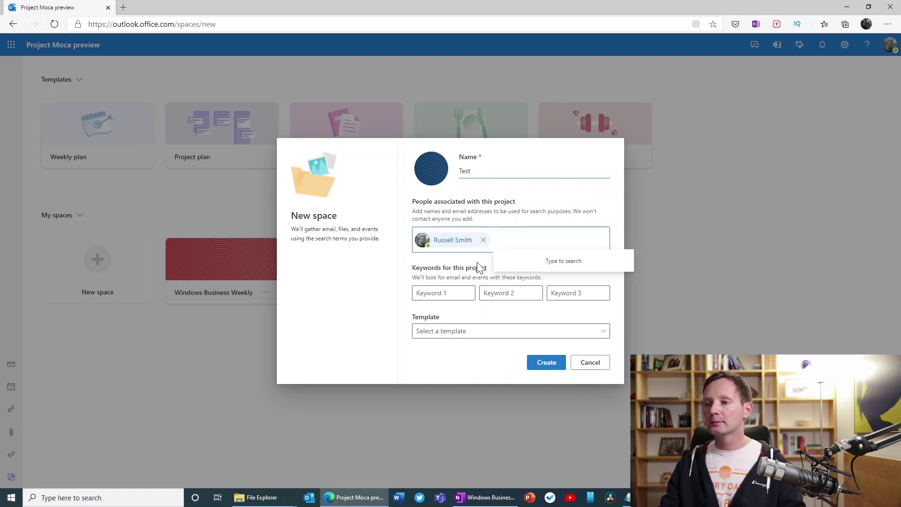
{"action": "key", "text": "Tab"}
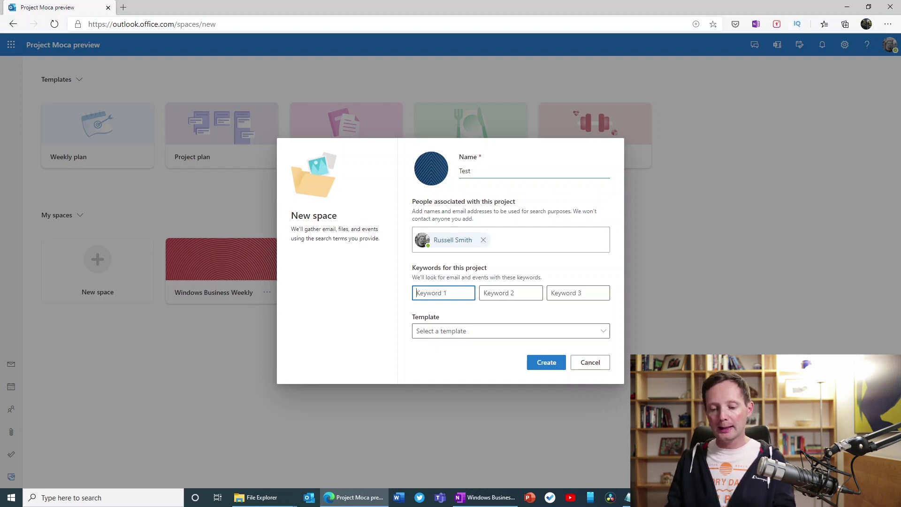
{"action": "type", "text": "Project"}
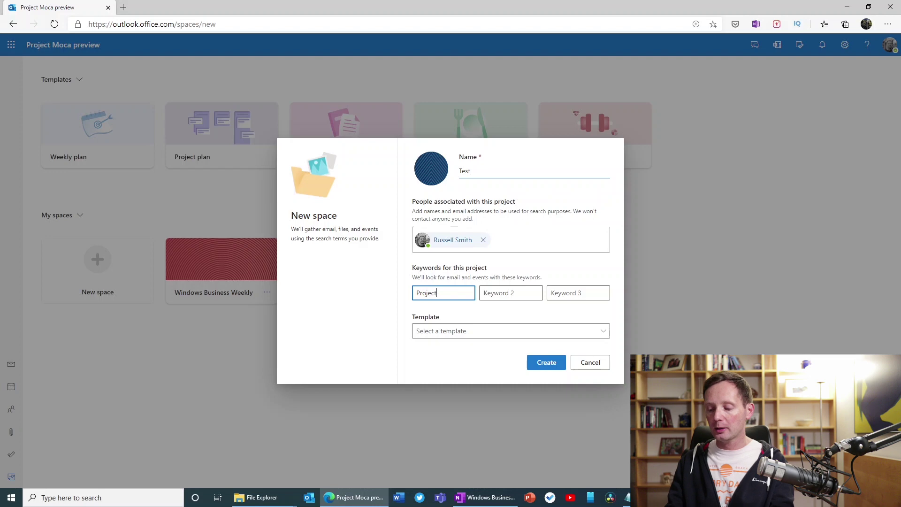
{"action": "type", "text": " Moca"}
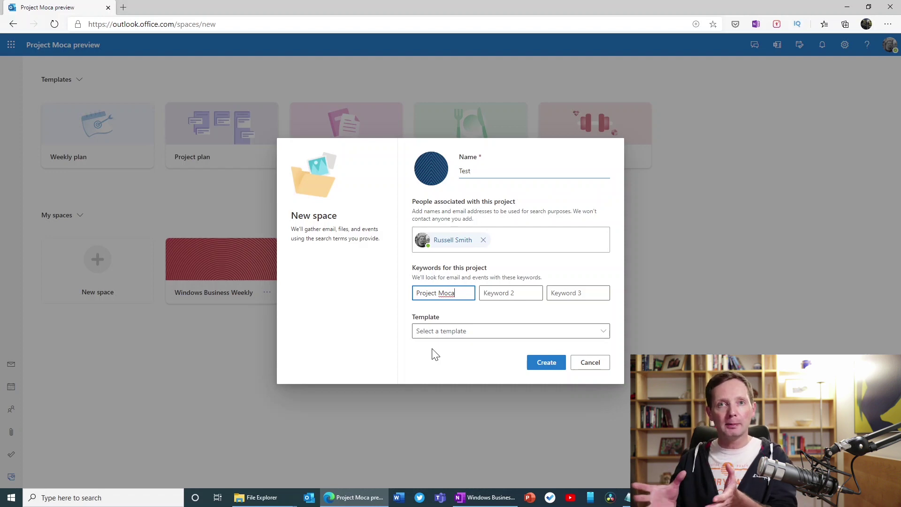
{"action": "left_click", "coordinate": [590, 363]}
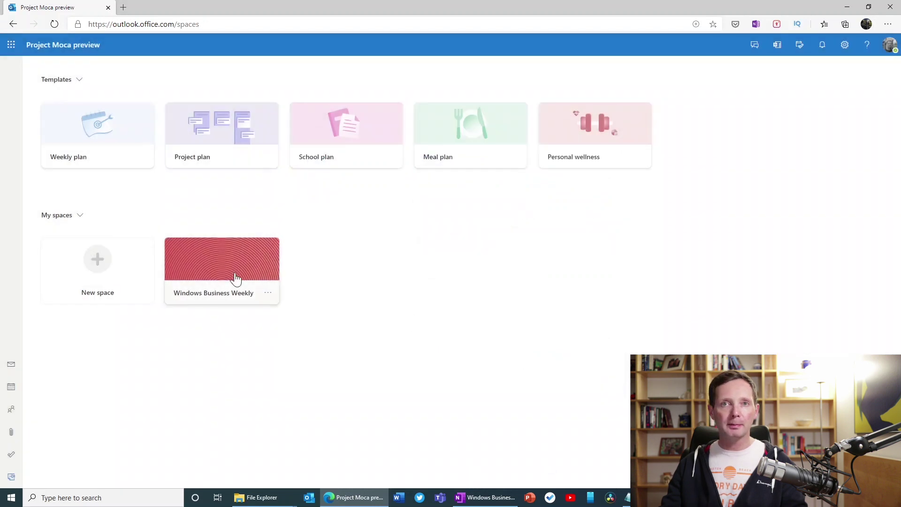
- Open the Windows Business Weekly space and show its Activity list of recent messages
{"action": "left_click", "coordinate": [236, 278]}
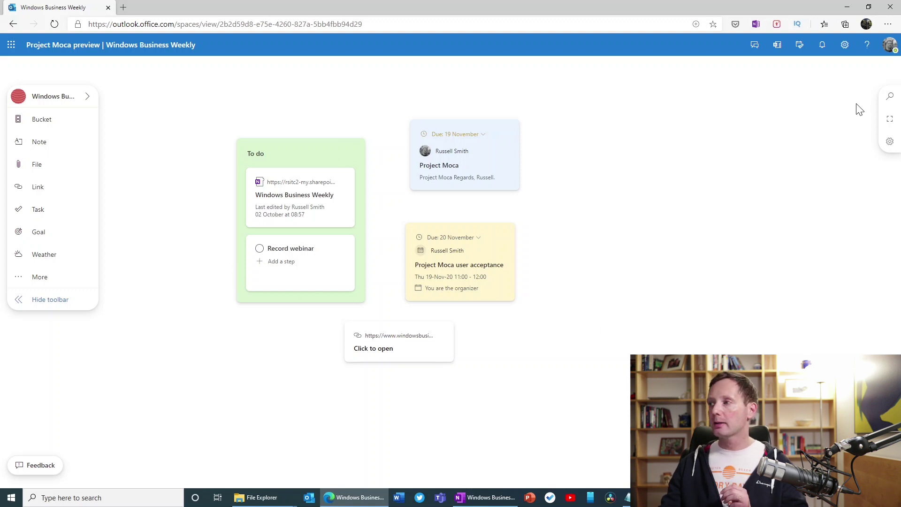
{"action": "left_click", "coordinate": [890, 96]}
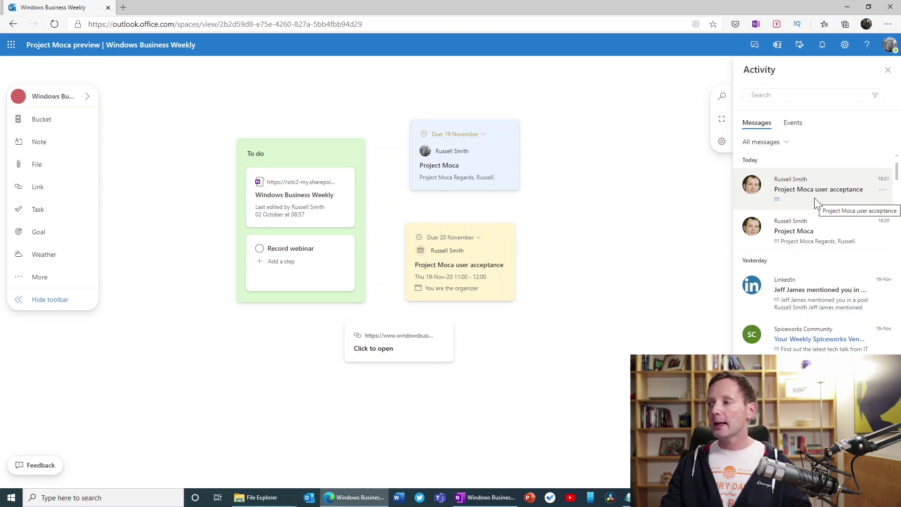
- Drag the Project Moca user acceptance message and the Set up test Moca space event onto the canvas
{"action": "left_click_drag", "start_coordinate": [815, 199], "coordinate": [572, 184]}
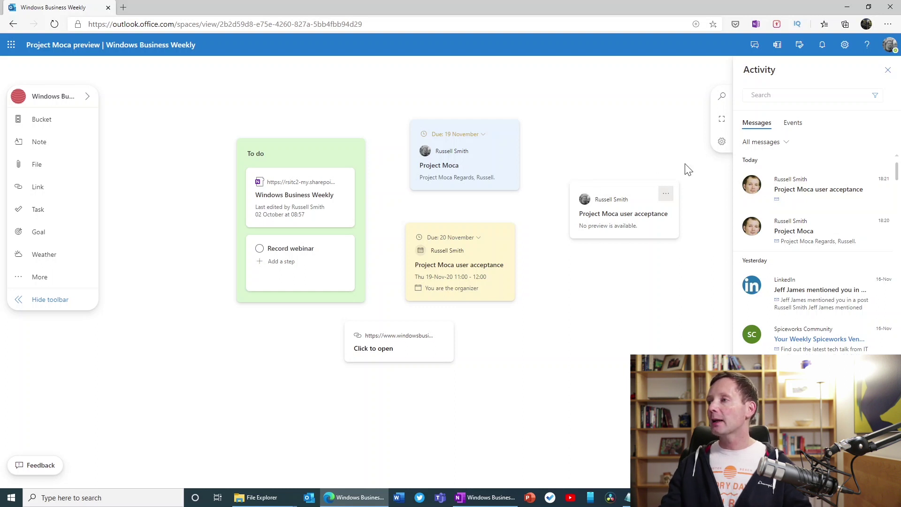
{"action": "left_click", "coordinate": [800, 125]}
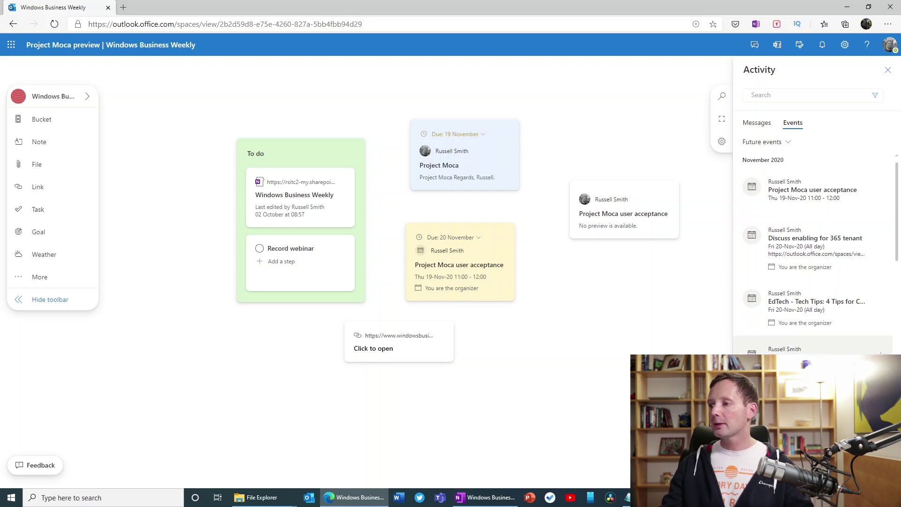
{"action": "left_click_drag", "start_coordinate": [638, 364], "coordinate": [569, 292]}
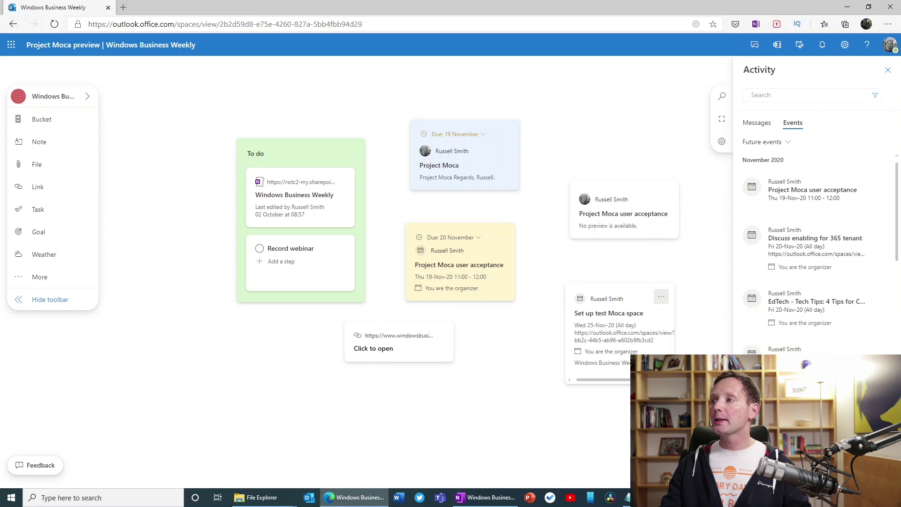
- Check the activity search filters and their sources, then close them
{"action": "left_click", "coordinate": [875, 95]}
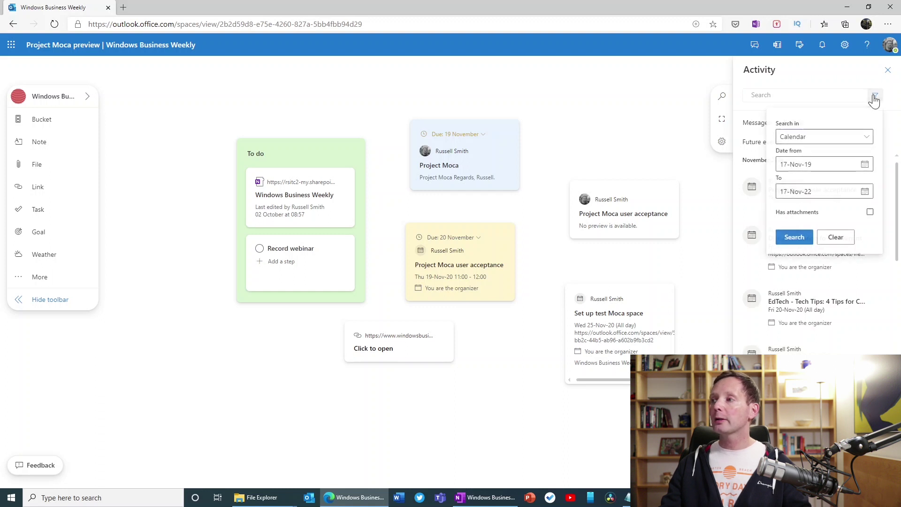
{"action": "left_click", "coordinate": [869, 138]}
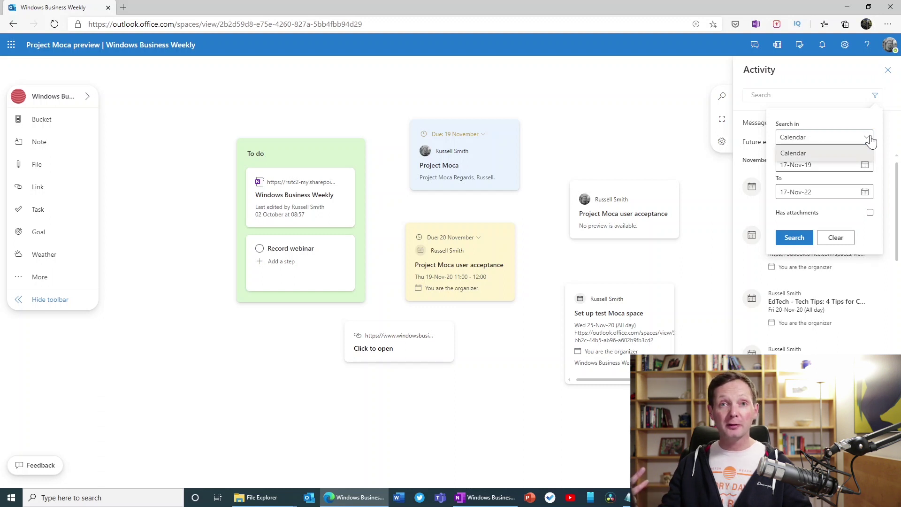
{"action": "left_click", "coordinate": [871, 139]}
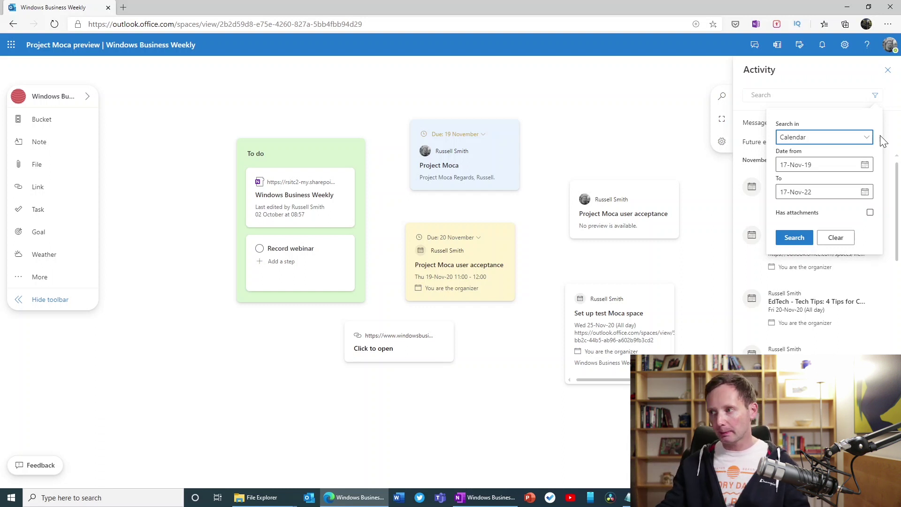
{"action": "left_click", "coordinate": [722, 127]}
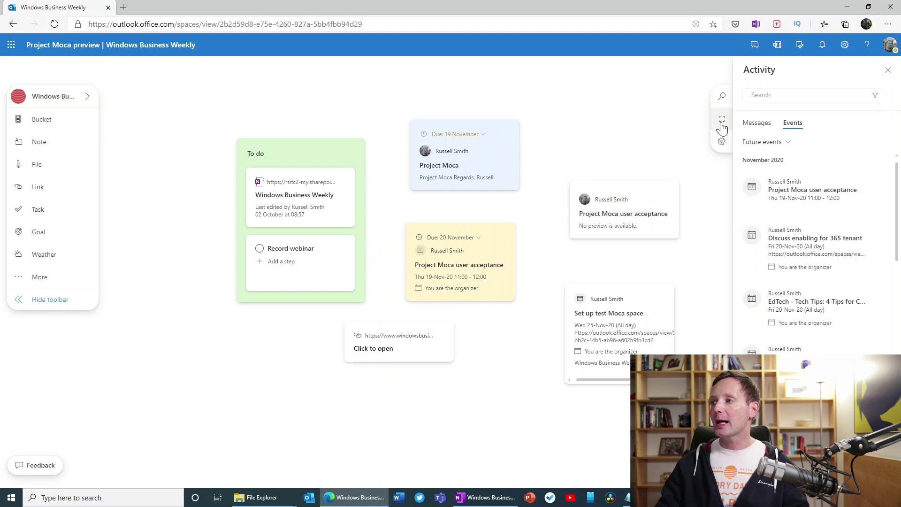
- Show the space's captured items, then open Edit space for Windows Business Weekly
{"action": "left_click", "coordinate": [722, 126]}
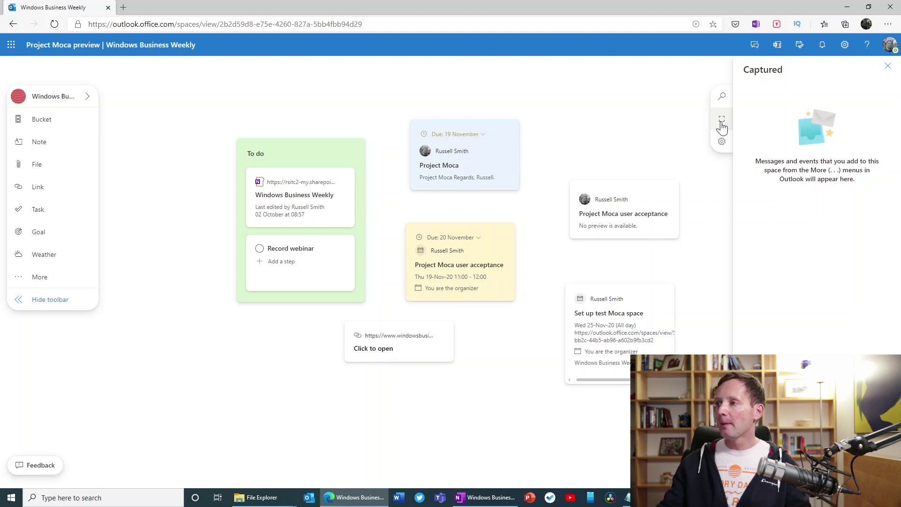
{"action": "left_click", "coordinate": [721, 142]}
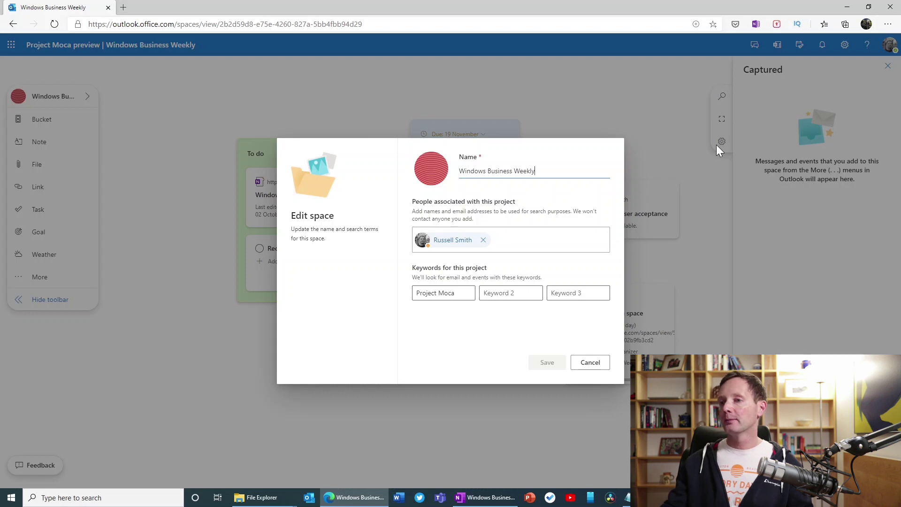
- Cancel the Edit space dialog without saving any changes
{"action": "left_click", "coordinate": [588, 369]}
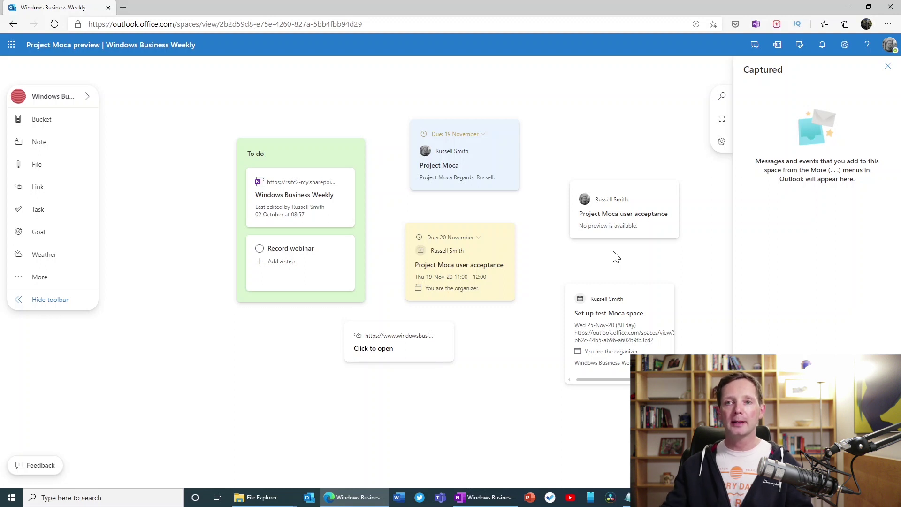
- Add a note reading 'A test note' and color it blue
{"action": "left_click", "coordinate": [49, 143]}
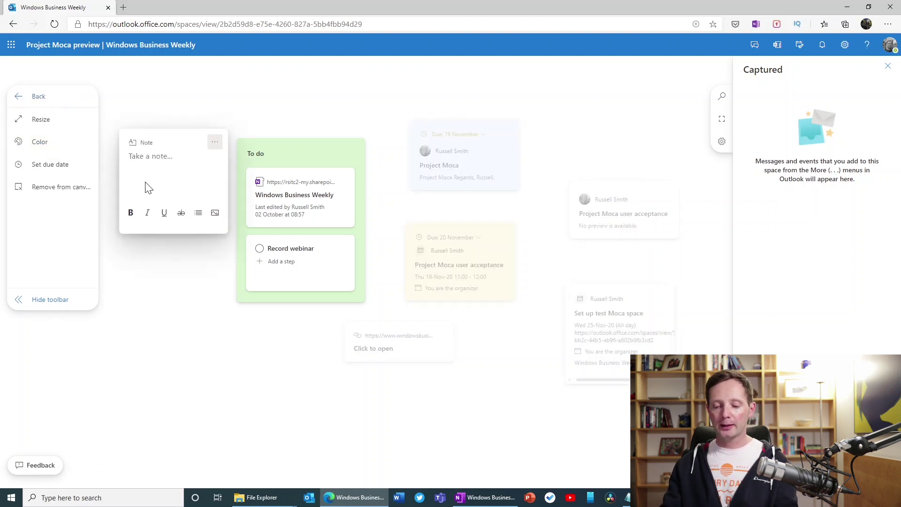
{"action": "type", "text": "A test n"}
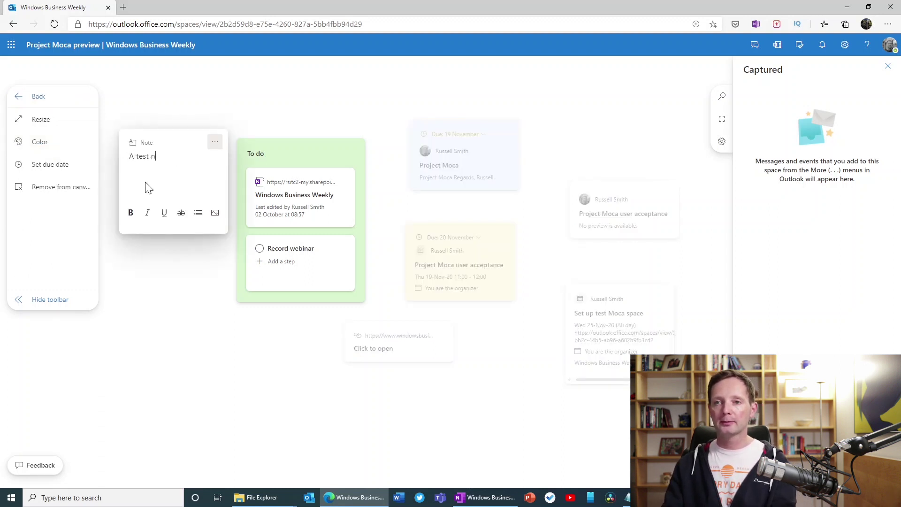
{"action": "type", "text": "ote"}
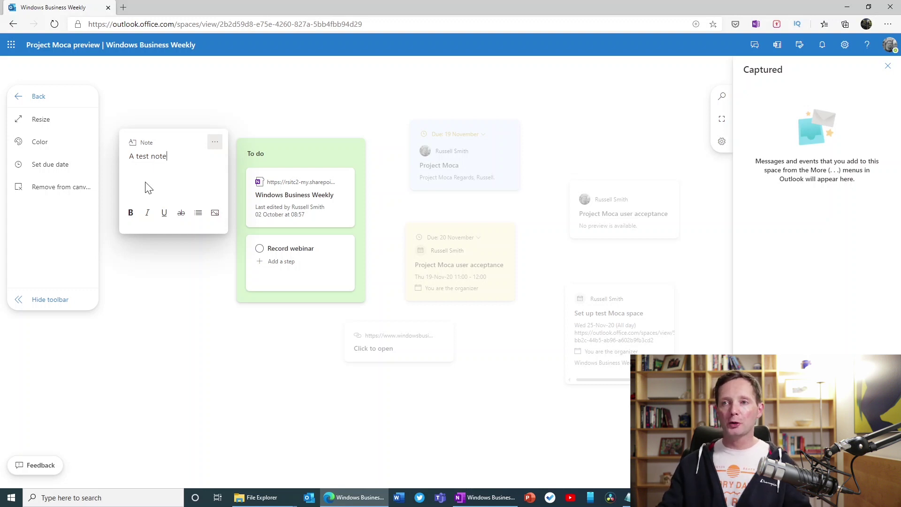
{"action": "left_click", "coordinate": [218, 146]}
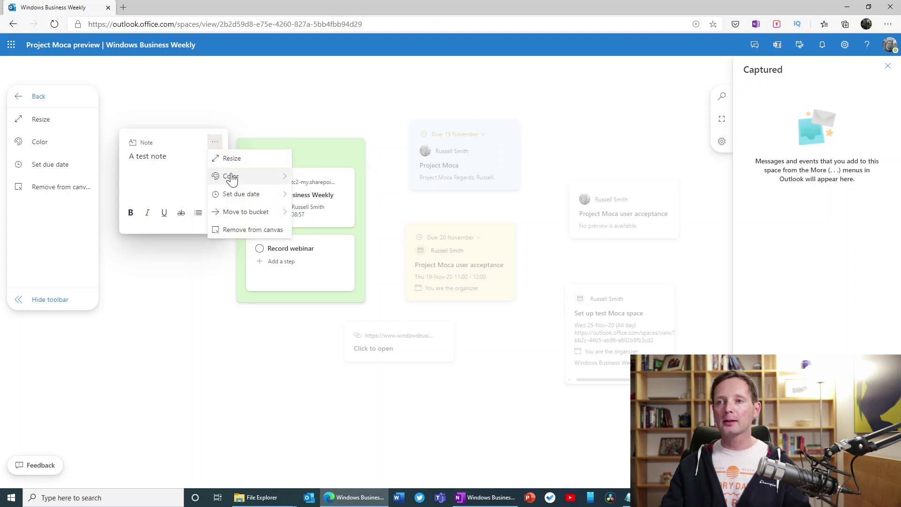
{"action": "mouse_move", "coordinate": [231, 179]}
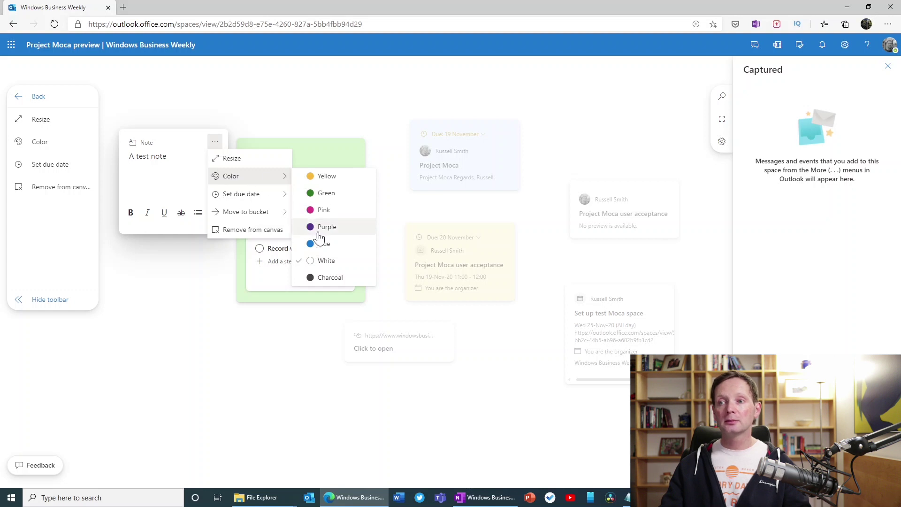
{"action": "left_click", "coordinate": [324, 245]}
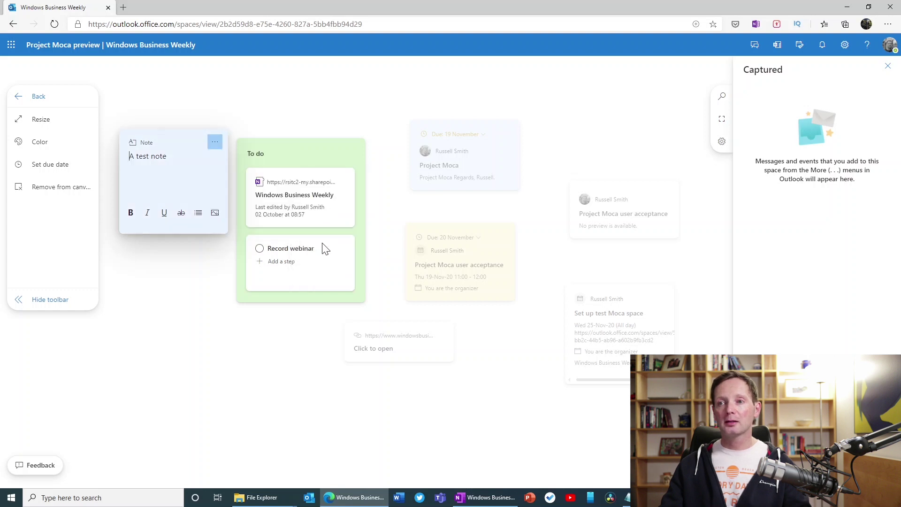
- Give the note a 20 November due date and move it lower on the canvas
{"action": "left_click", "coordinate": [211, 144]}
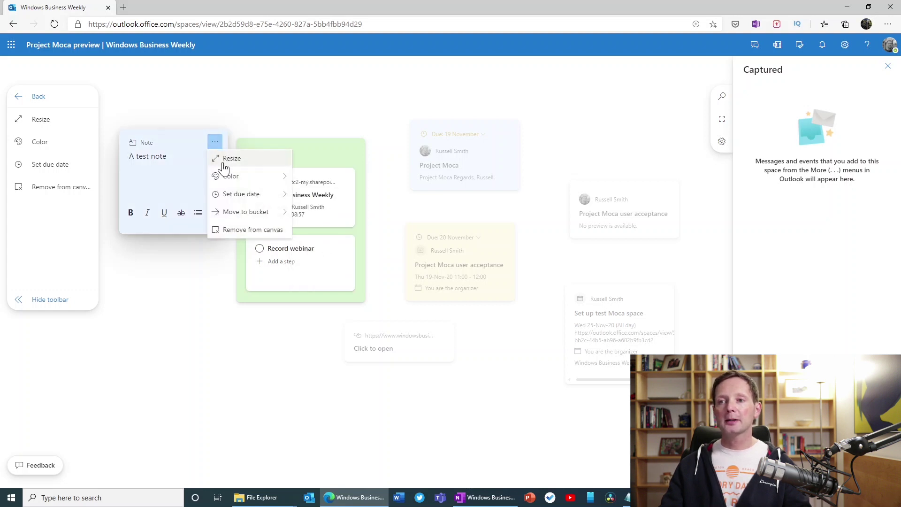
{"action": "mouse_move", "coordinate": [227, 202]}
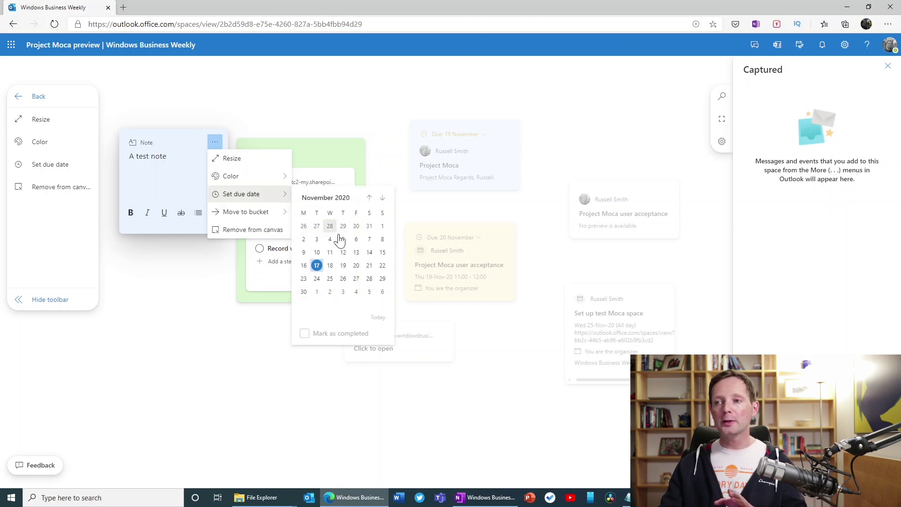
{"action": "left_click", "coordinate": [357, 265]}
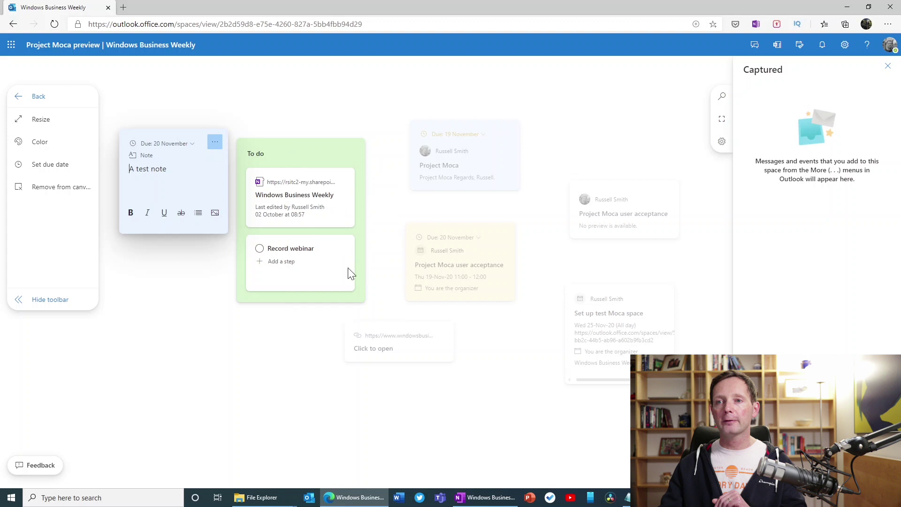
{"action": "left_click", "coordinate": [215, 146]}
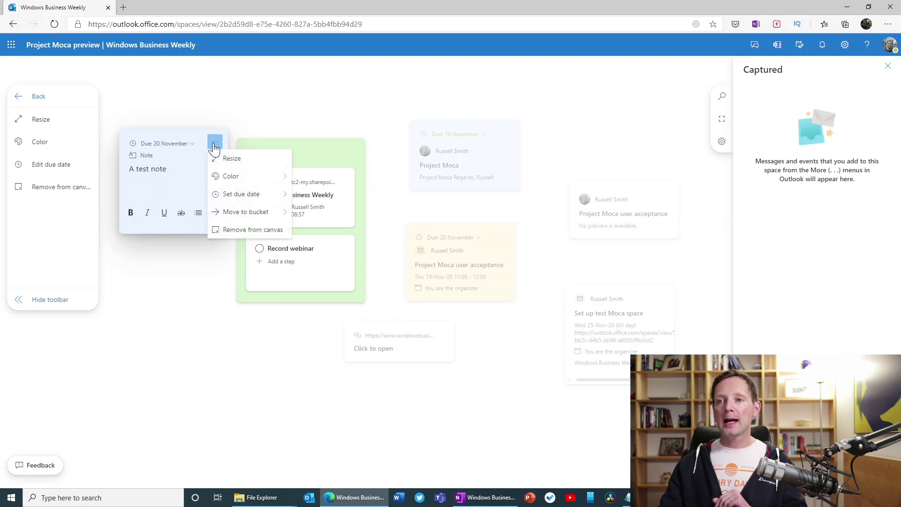
{"action": "mouse_move", "coordinate": [257, 196]}
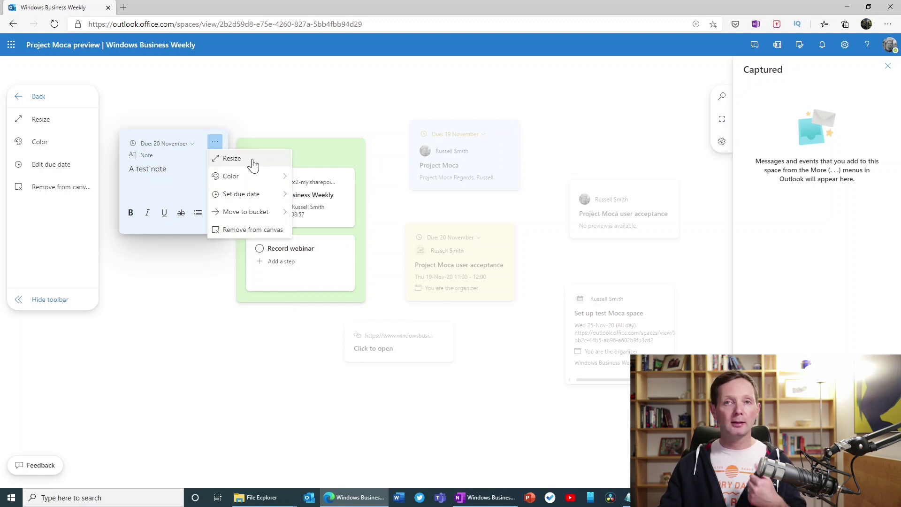
{"action": "left_click", "coordinate": [168, 181]}
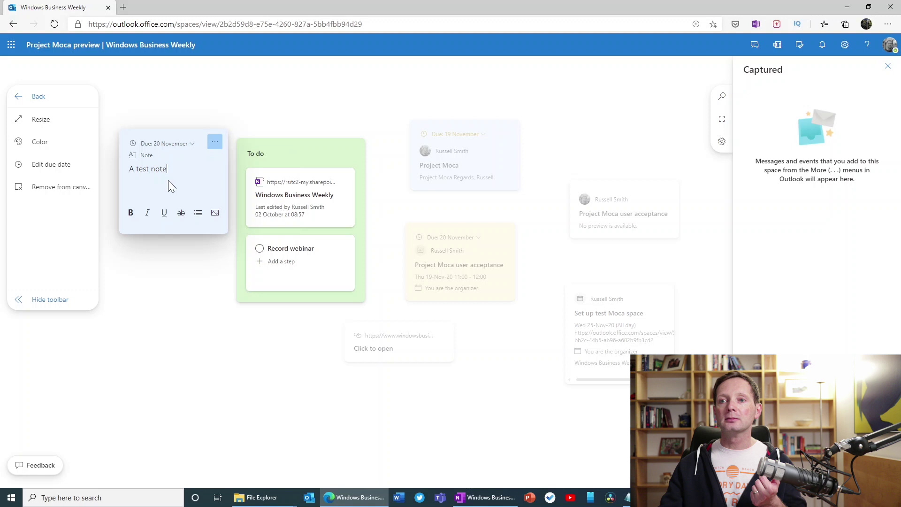
{"action": "left_click_drag", "start_coordinate": [172, 137], "coordinate": [215, 339]}
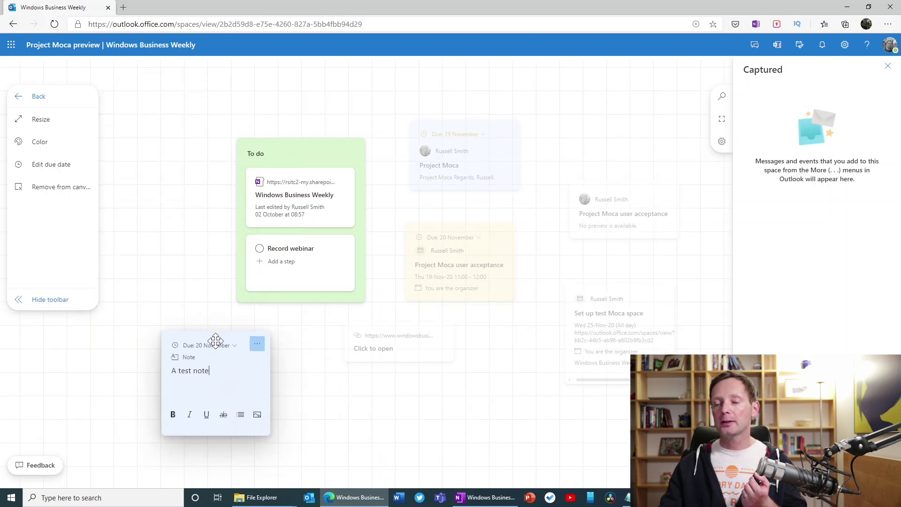
{"action": "left_click", "coordinate": [37, 99]}
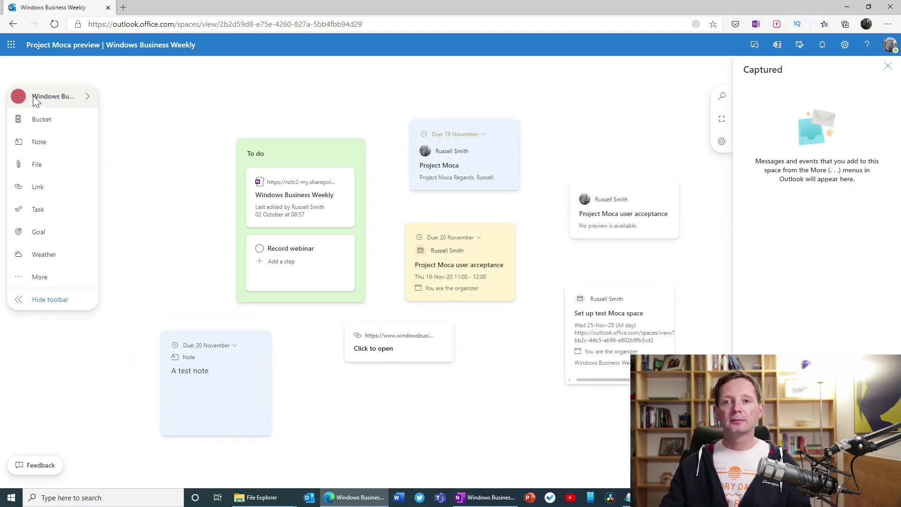
{"action": "left_click", "coordinate": [45, 186]}
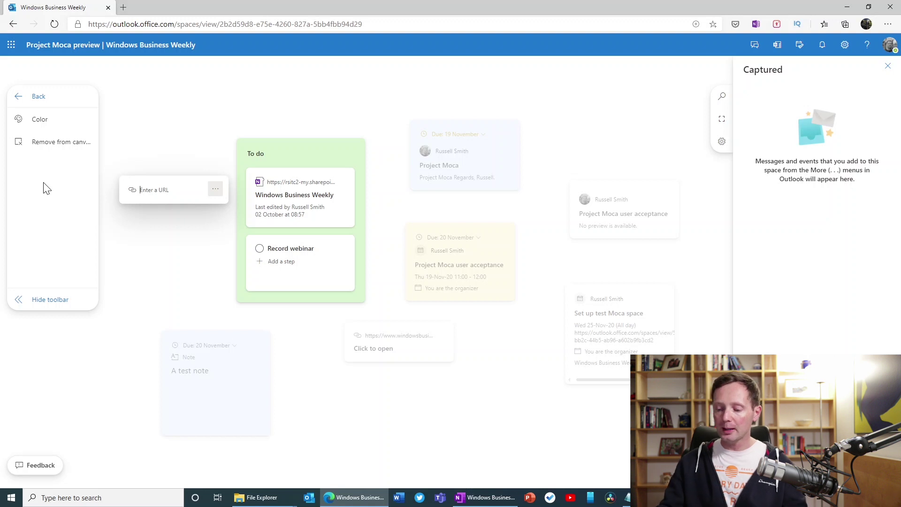
{"action": "type", "text": "http"}
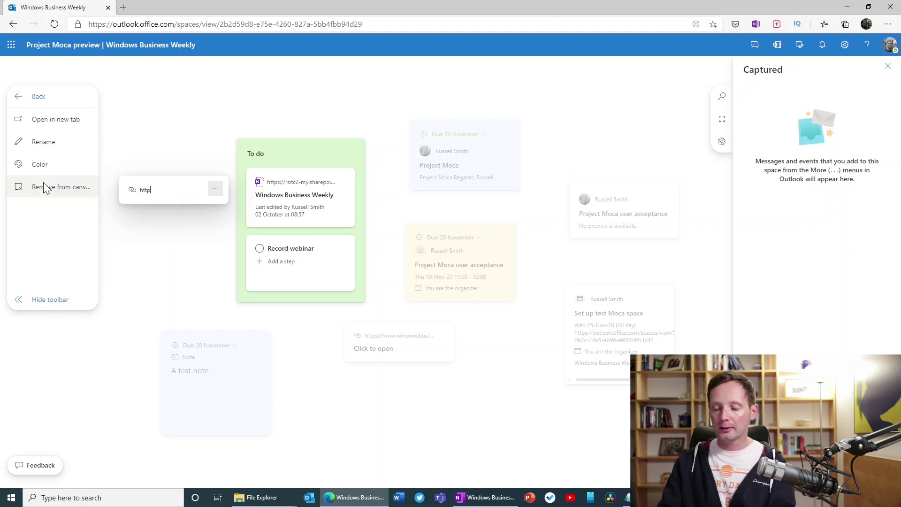
{"action": "type", "text": "://w"}
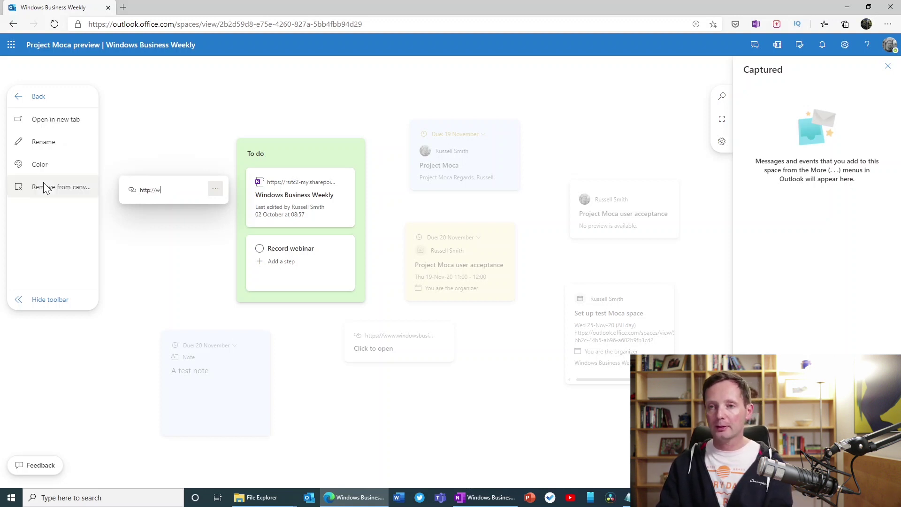
{"action": "type", "text": "ww.bbc.com"}
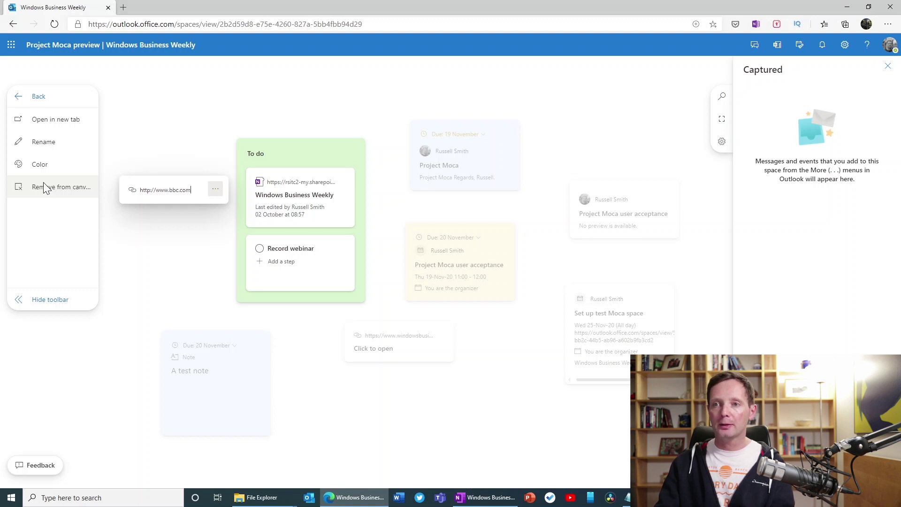
{"action": "key", "text": "Return"}
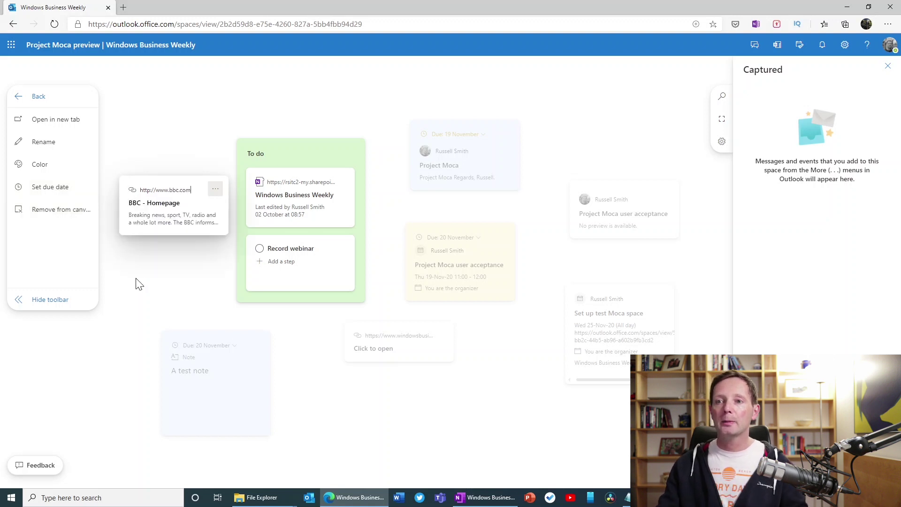
{"action": "left_click", "coordinate": [215, 189]}
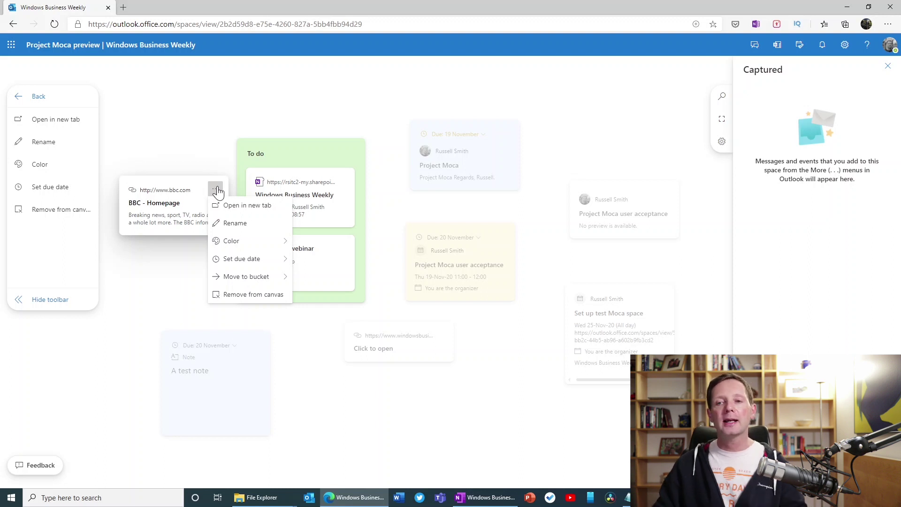
{"action": "left_click", "coordinate": [209, 151]}
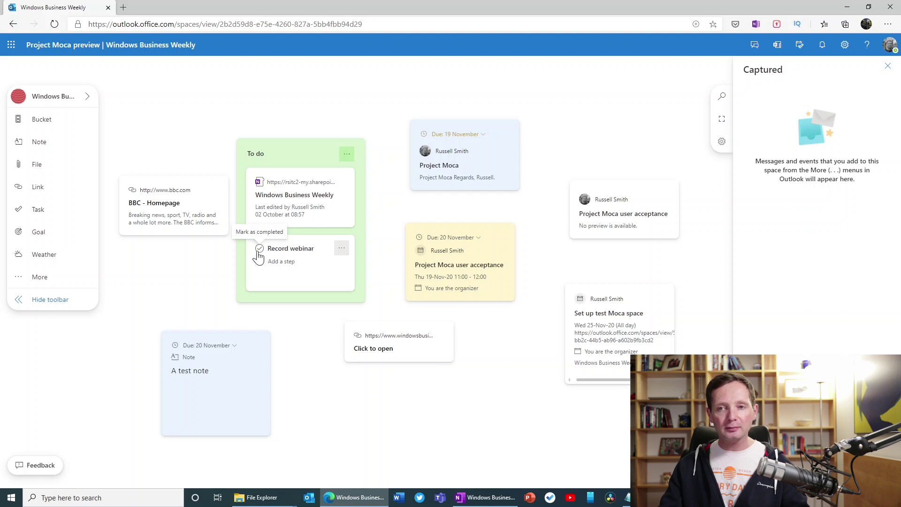
- Add goal 'Complete this recording' due 20 November and place it below the BBC link
{"action": "left_click", "coordinate": [31, 232]}
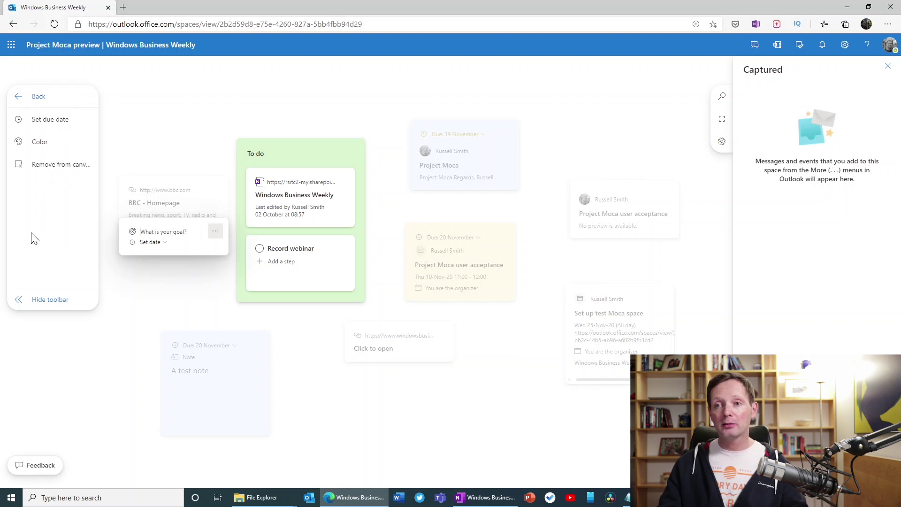
{"action": "type", "text": "Compl"}
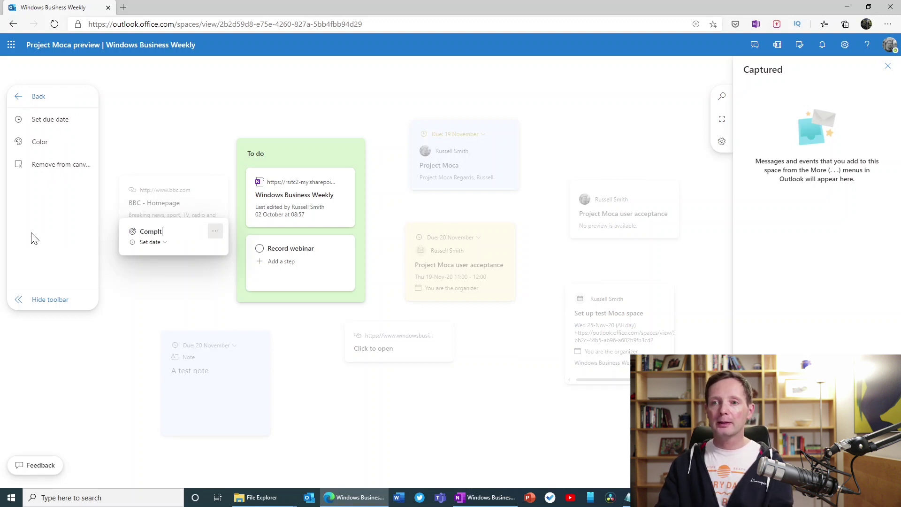
{"action": "type", "text": "ete this re"}
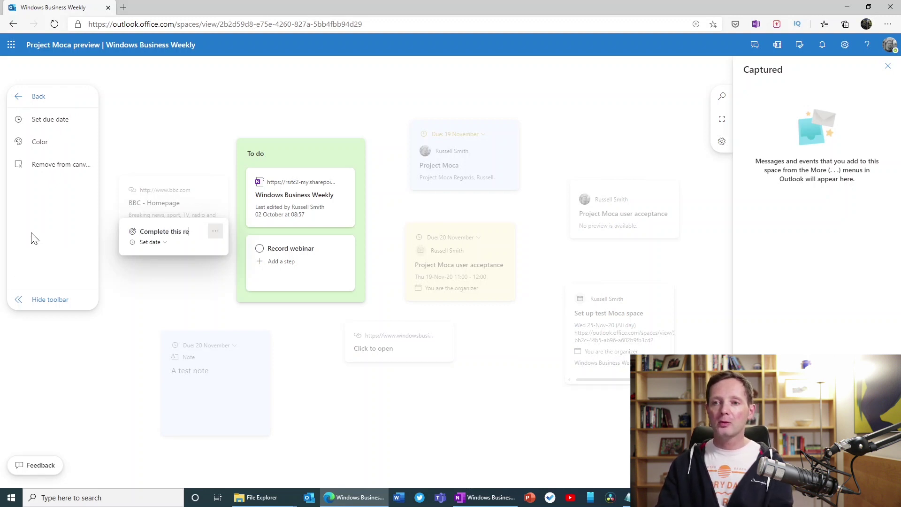
{"action": "type", "text": "cording"}
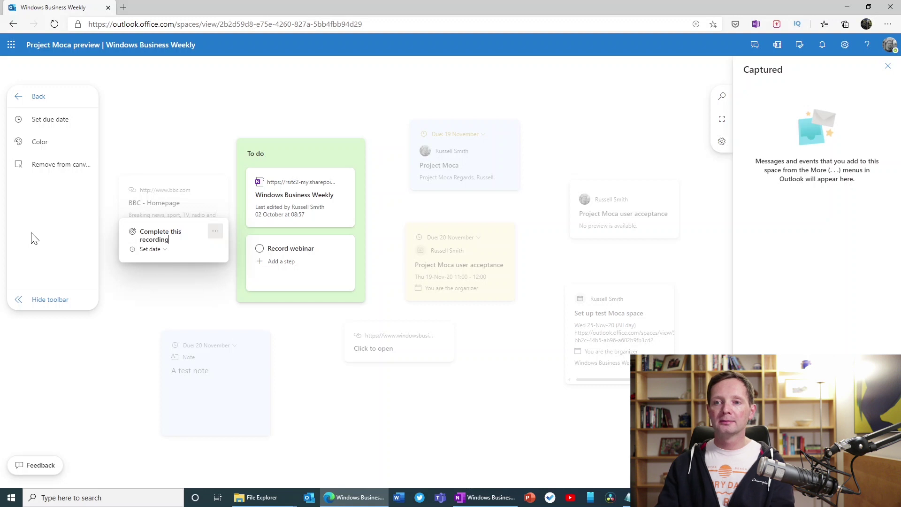
{"action": "left_click", "coordinate": [164, 249]}
{"action": "left_click", "coordinate": [193, 333]}
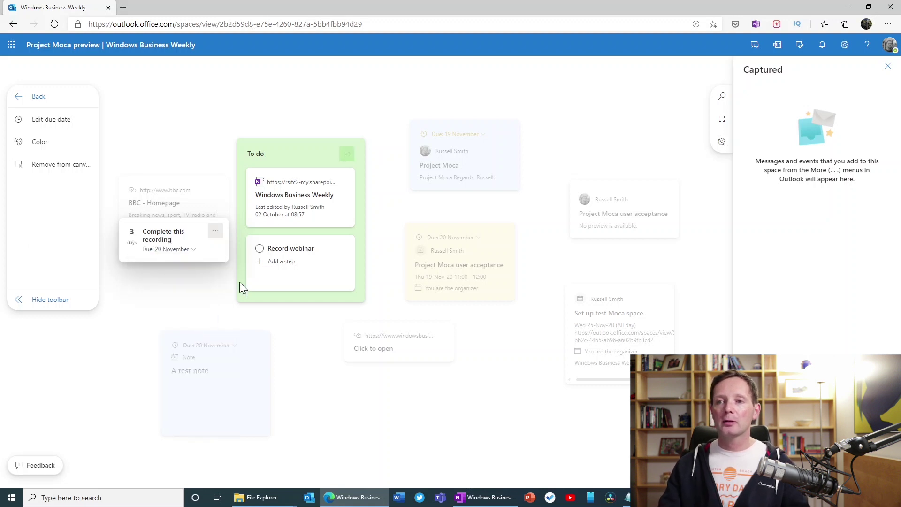
{"action": "left_click_drag", "start_coordinate": [197, 226], "coordinate": [188, 263]}
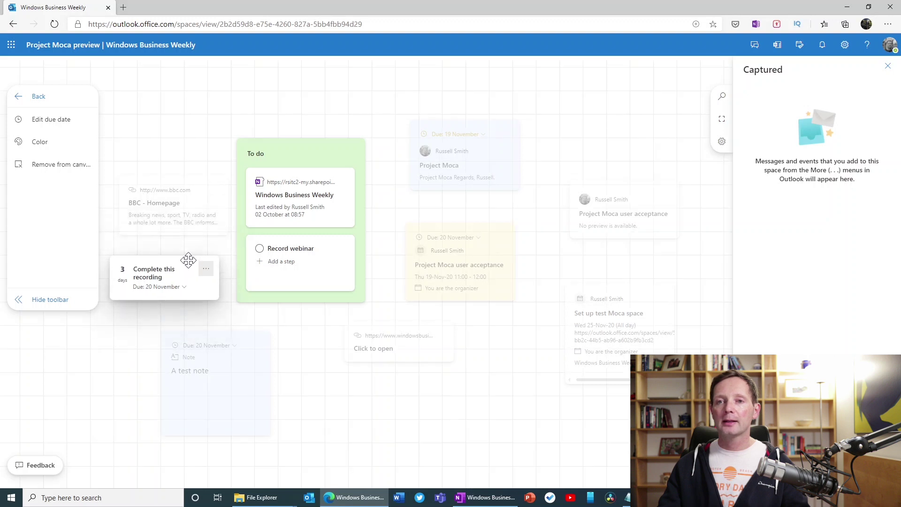
{"action": "left_click", "coordinate": [30, 99]}
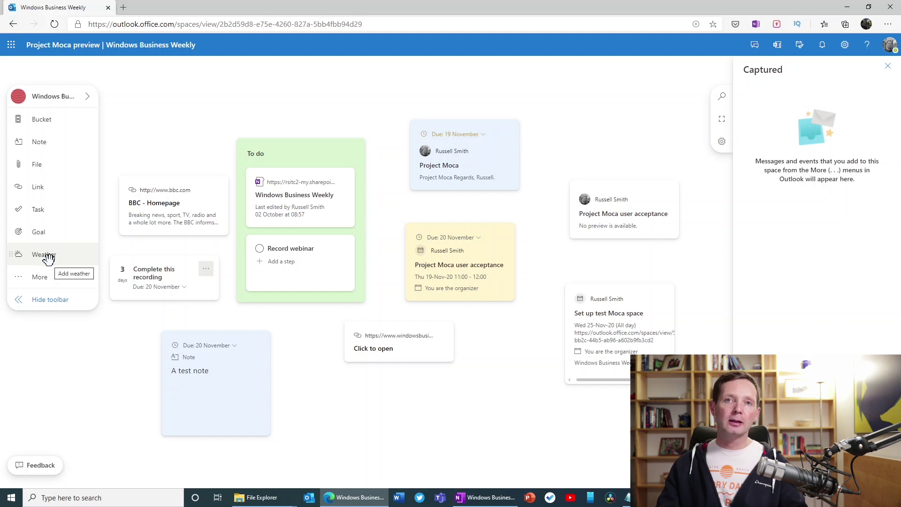
{"action": "left_click", "coordinate": [44, 285]}
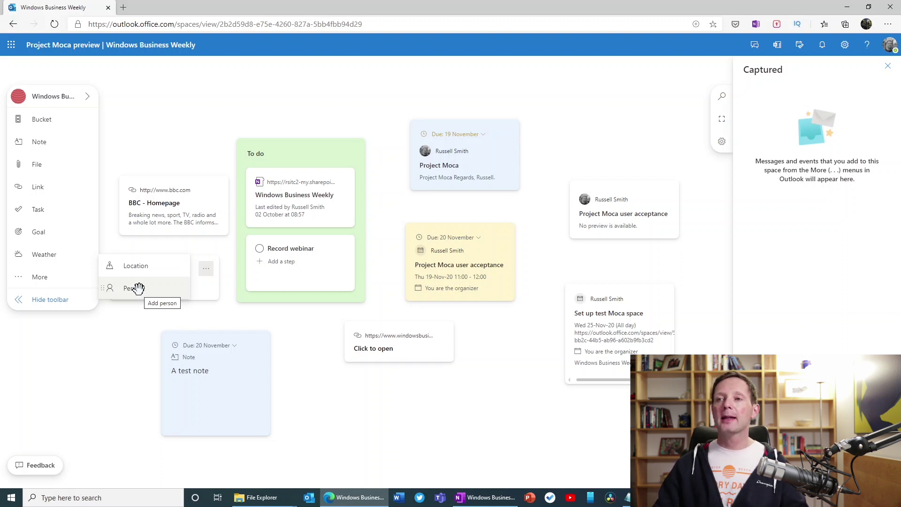
{"action": "left_click", "coordinate": [144, 355]}
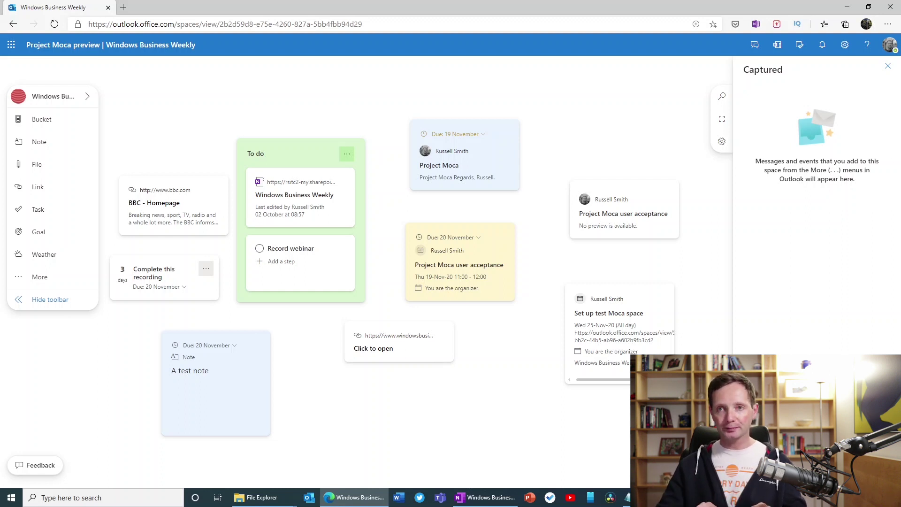
- Title the new bucket 'Completed' and set its color to blue after trying green
{"action": "left_click", "coordinate": [45, 123]}
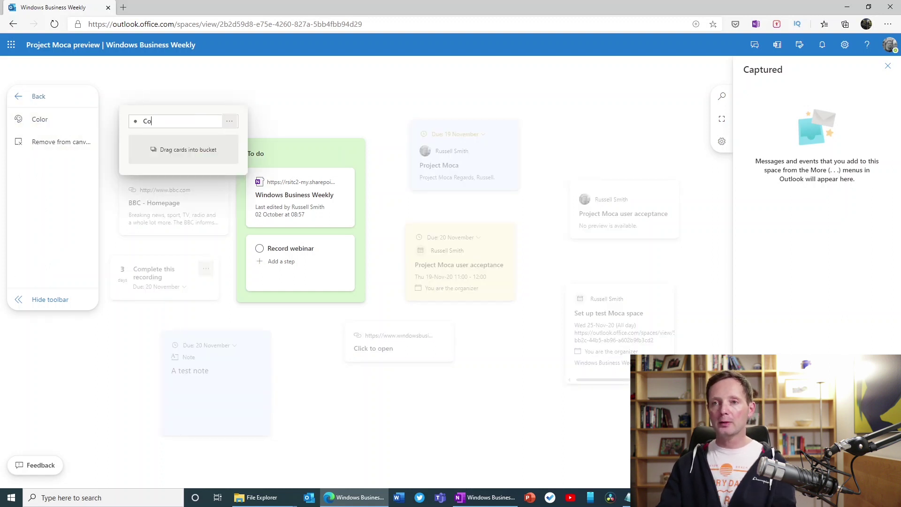
{"action": "type", "text": "mplete"}
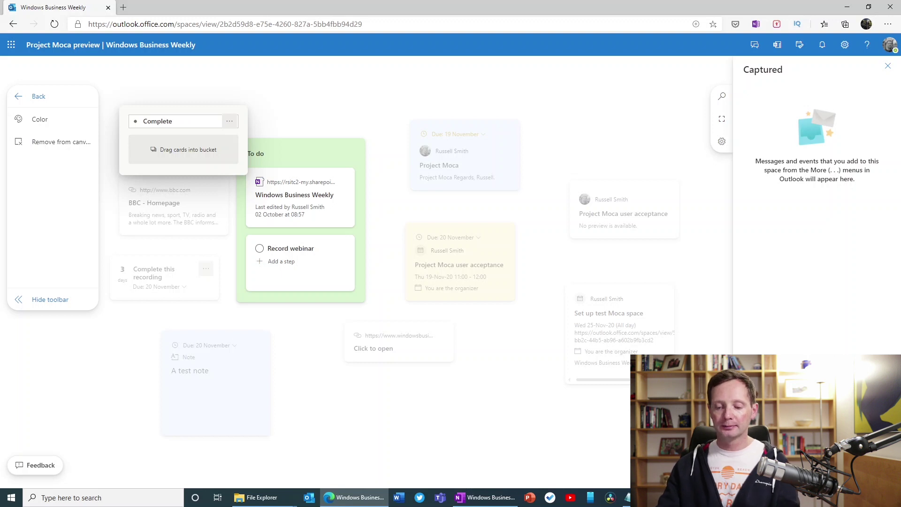
{"action": "type", "text": "d"}
{"action": "left_click", "coordinate": [233, 126]}
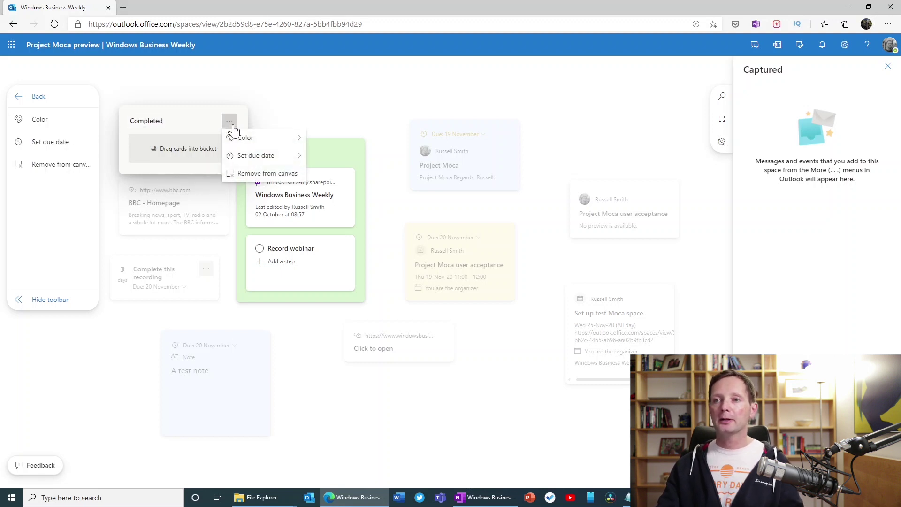
{"action": "mouse_move", "coordinate": [276, 137]}
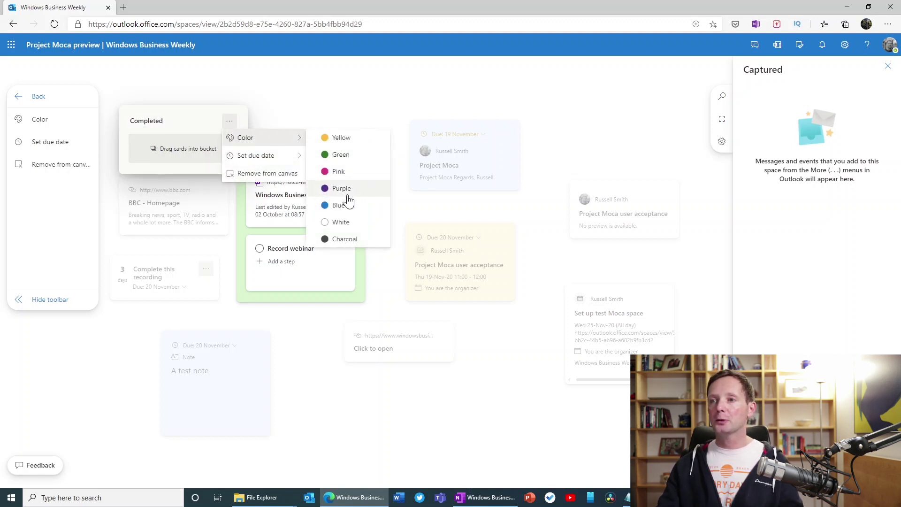
{"action": "left_click", "coordinate": [345, 156]}
{"action": "left_click", "coordinate": [229, 121]}
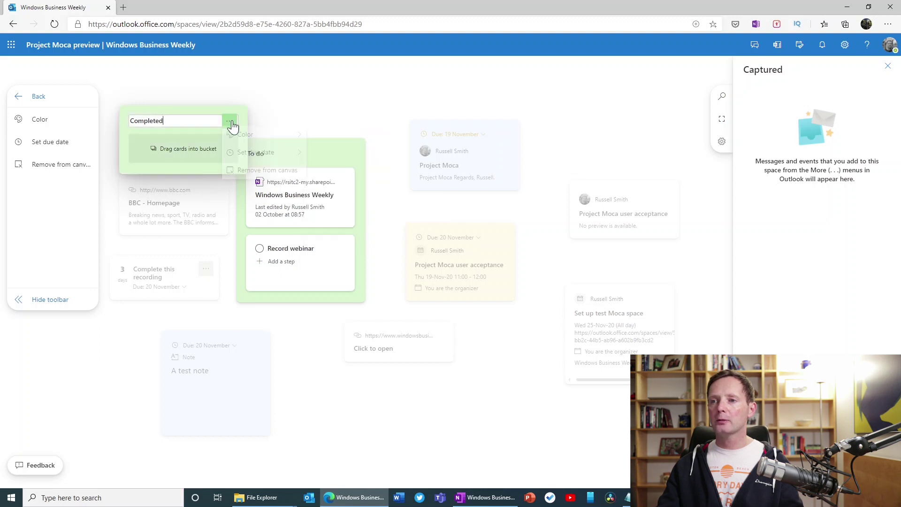
{"action": "mouse_move", "coordinate": [255, 147]}
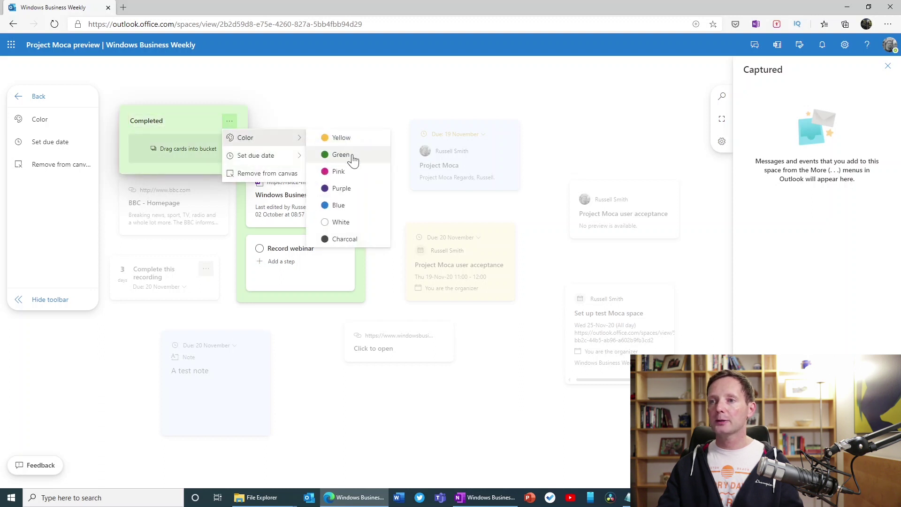
{"action": "left_click", "coordinate": [353, 205]}
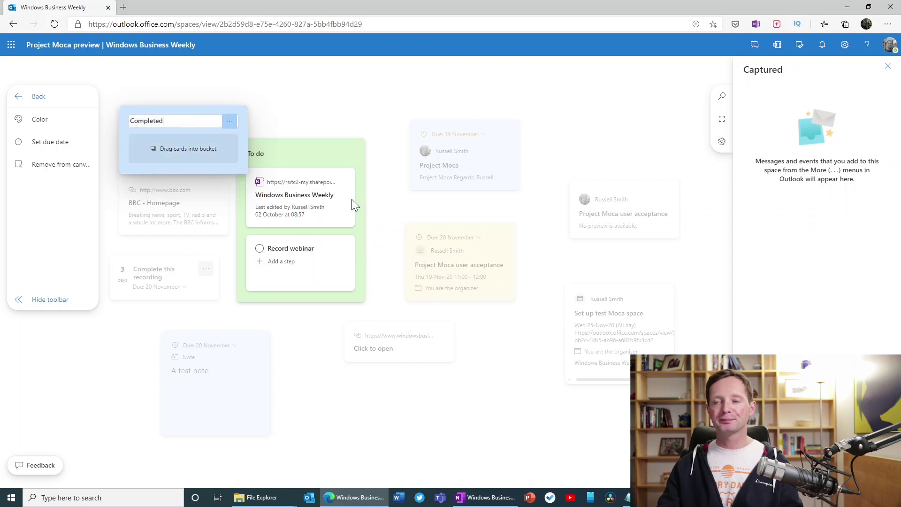
- Dismiss the bucket's due date picker without a date and drag the bucket toward the lower middle
{"action": "left_click", "coordinate": [229, 121]}
{"action": "mouse_move", "coordinate": [241, 156]}
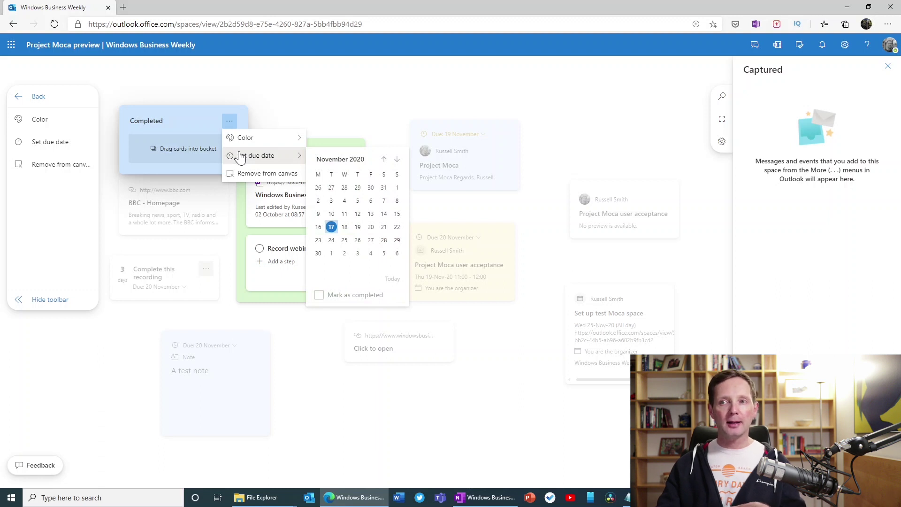
{"action": "key", "text": "Escape"}
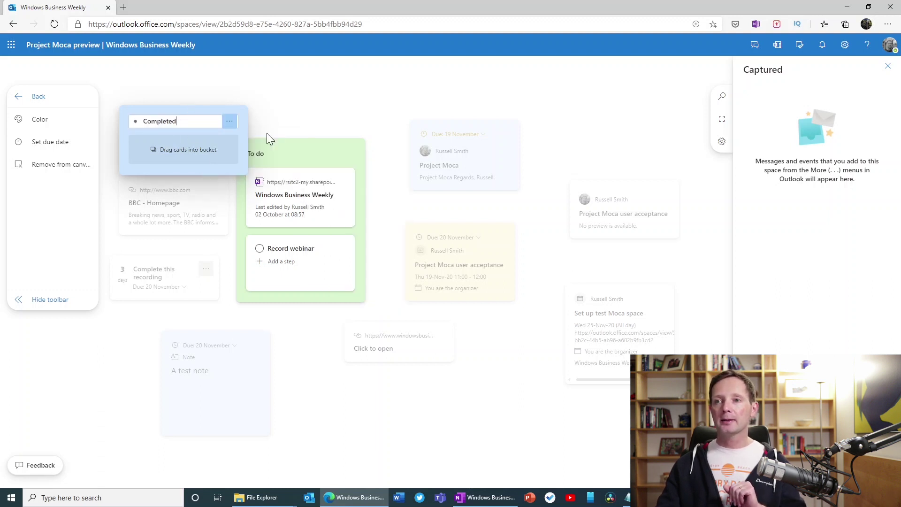
{"action": "left_click", "coordinate": [301, 103]}
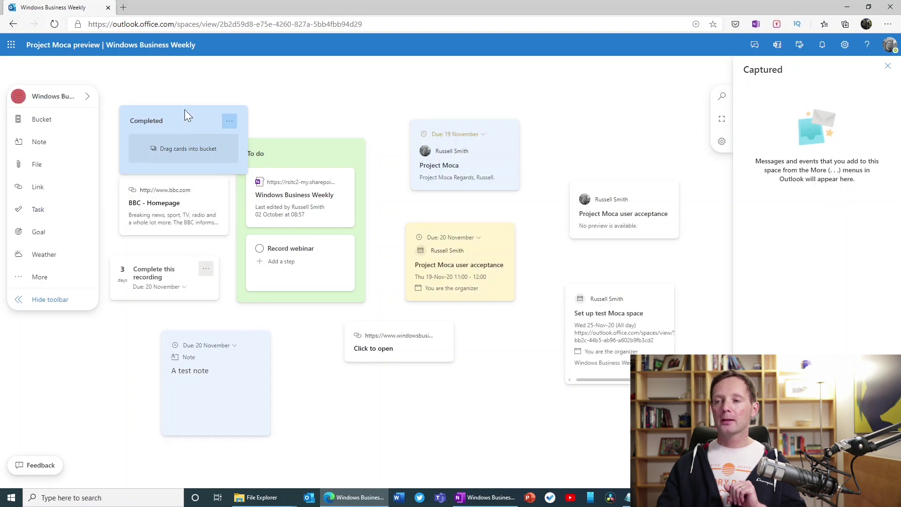
{"action": "left_click_drag", "start_coordinate": [186, 114], "coordinate": [442, 392]}
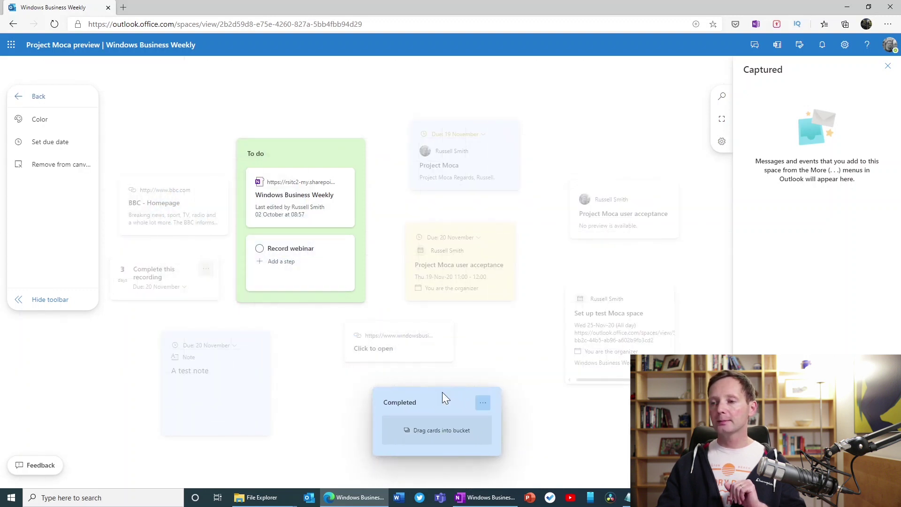
- Settle the Completed bucket at the bottom-middle of the canvas and reset the zoom
{"action": "left_click", "coordinate": [531, 331]}
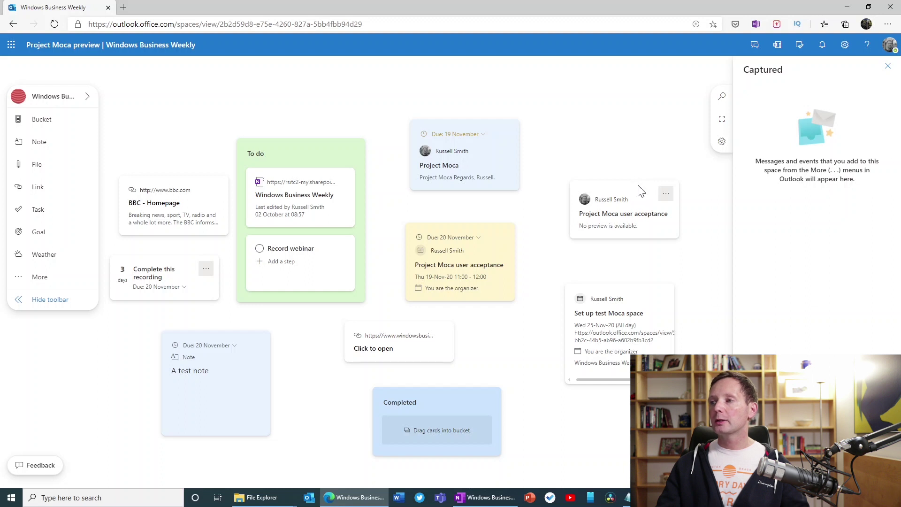
{"action": "left_click_drag", "start_coordinate": [642, 189], "coordinate": [452, 442]}
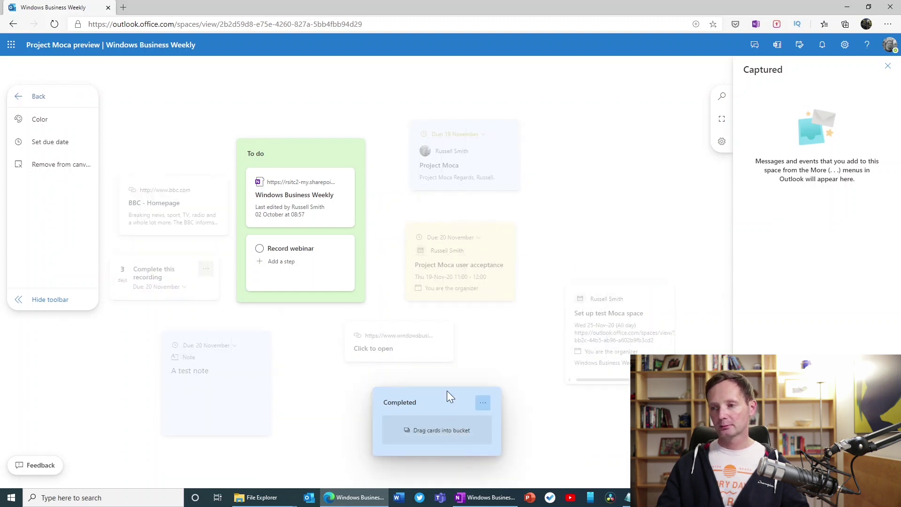
{"action": "left_click_drag", "start_coordinate": [447, 392], "coordinate": [405, 382]}
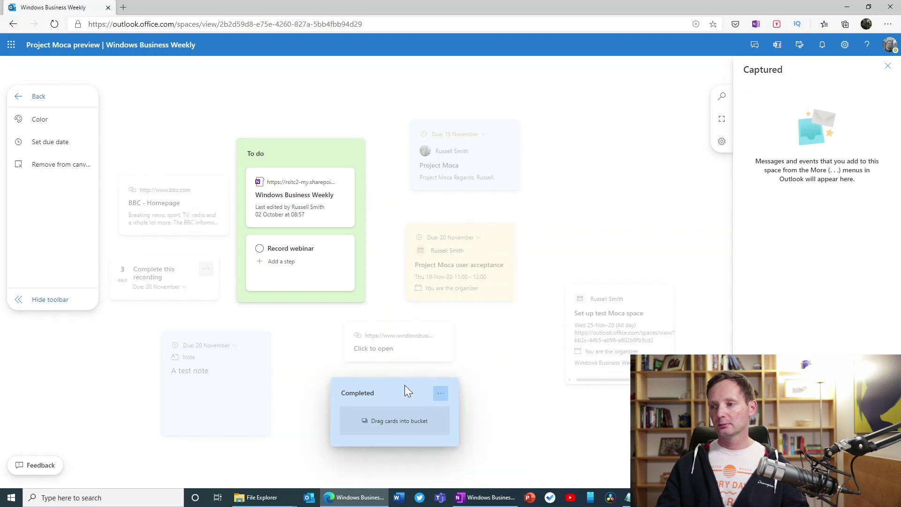
{"action": "left_click", "coordinate": [530, 366]}
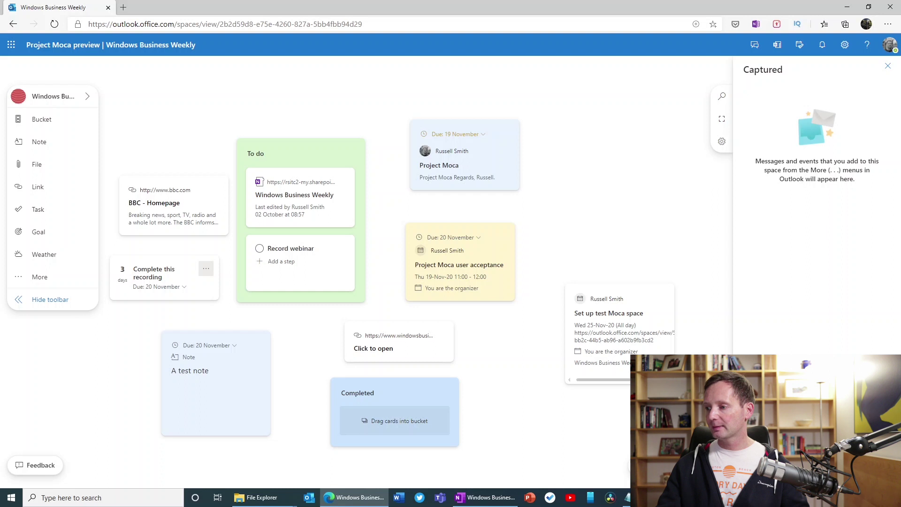
{"action": "scroll", "coordinate": [366, 284], "scroll_direction": "down", "scroll_amount": 5}
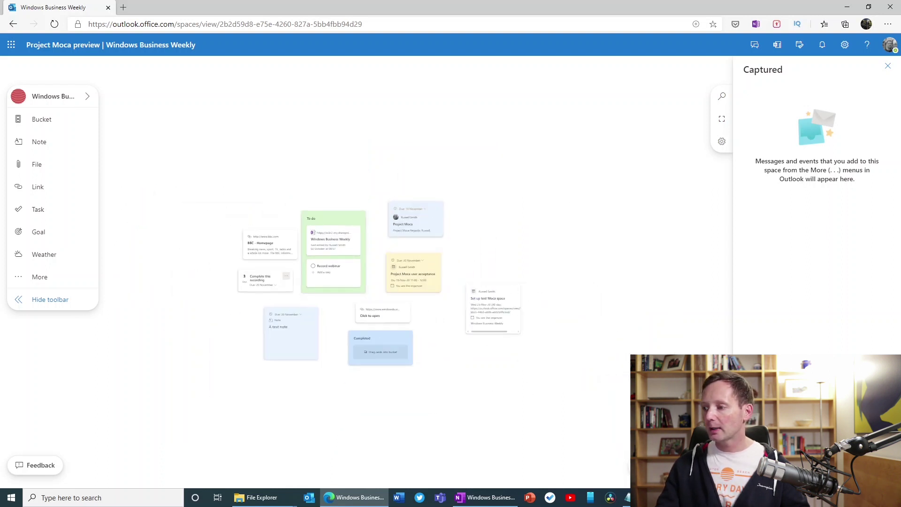
{"action": "scroll", "coordinate": [366, 285], "scroll_direction": "up", "scroll_amount": 3}
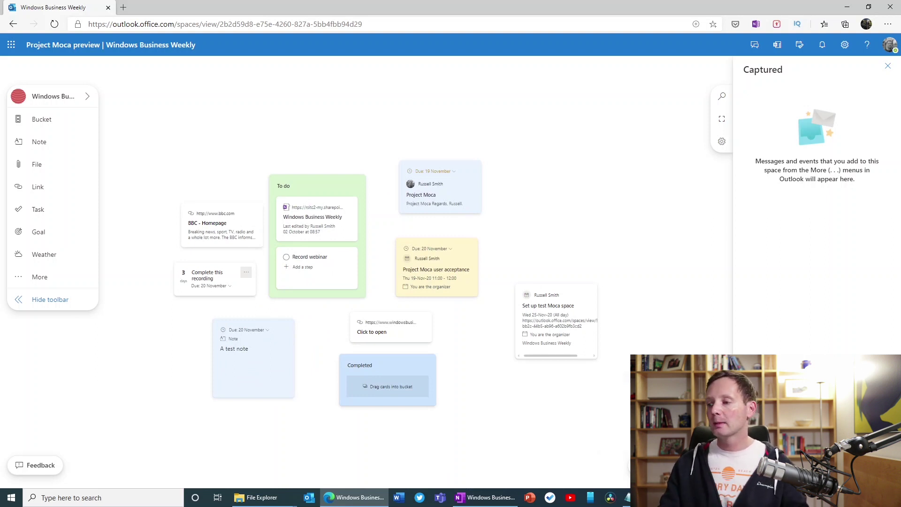
{"action": "left_click", "coordinate": [722, 119]}
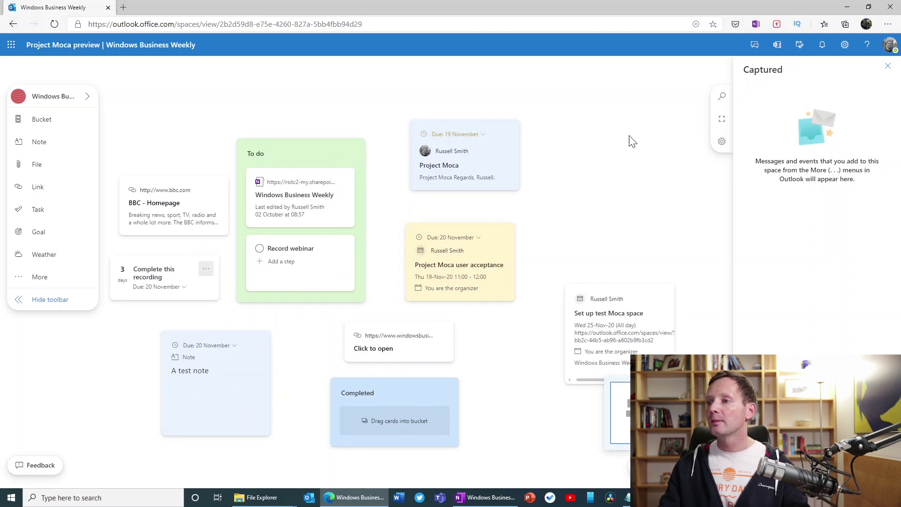
- Drop the 'Click to open' link card and the 'Complete this recording' task into the Completed bucket, moving the bucket up and left
{"action": "left_click_drag", "start_coordinate": [418, 335], "coordinate": [413, 419]}
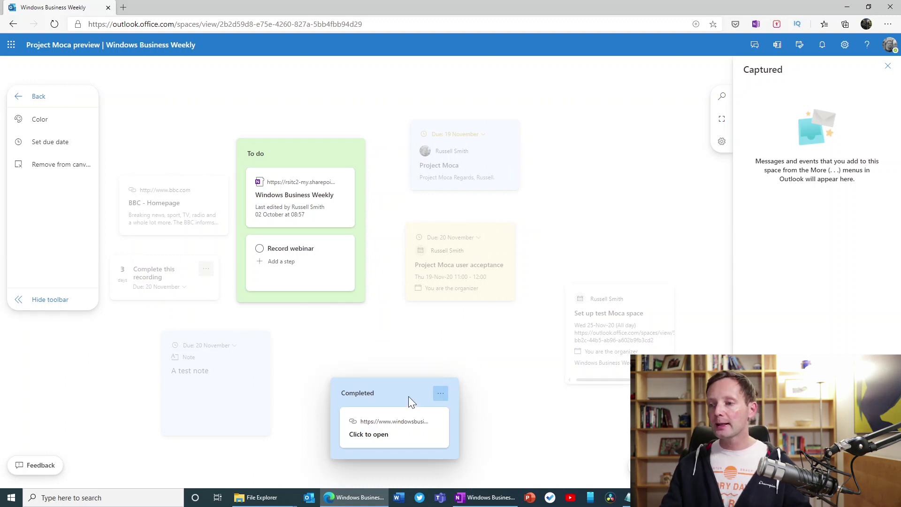
{"action": "left_click_drag", "start_coordinate": [407, 385], "coordinate": [369, 334]}
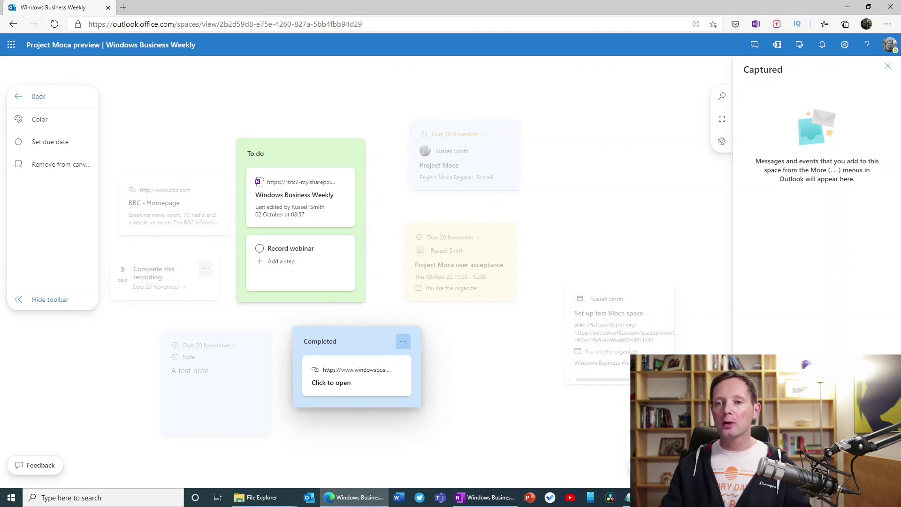
{"action": "left_click", "coordinate": [149, 263]}
{"action": "left_click_drag", "start_coordinate": [149, 265], "coordinate": [348, 399]}
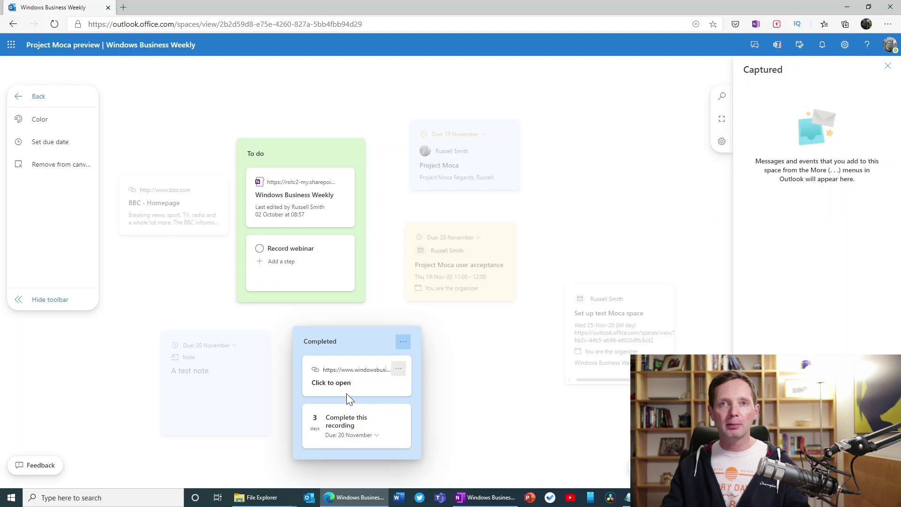
{"action": "left_click_drag", "start_coordinate": [344, 332], "coordinate": [328, 318]}
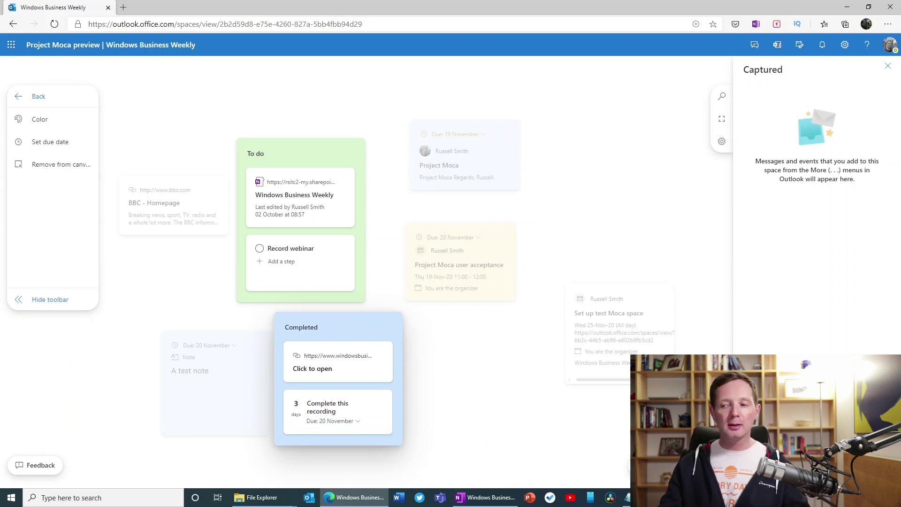
{"action": "scroll", "coordinate": [397, 281], "scroll_direction": "down", "scroll_amount": 1}
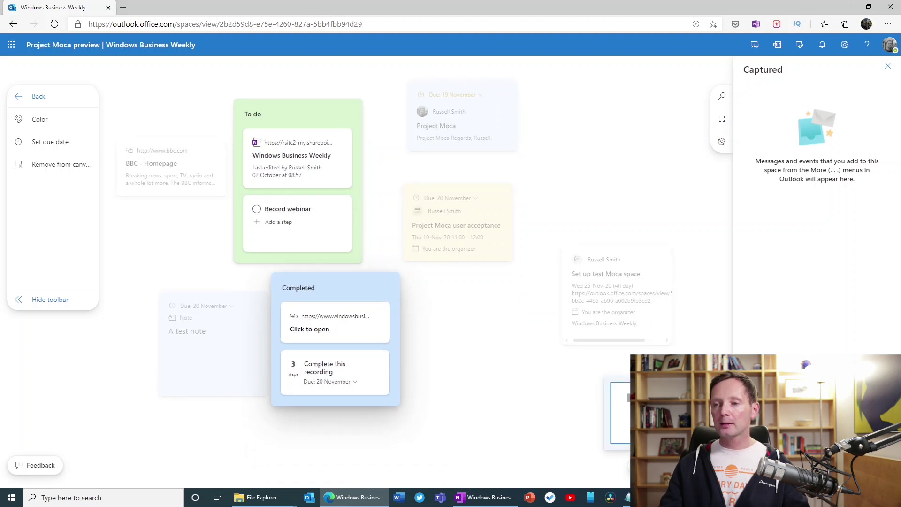
{"action": "left_click_drag", "start_coordinate": [440, 336], "coordinate": [470, 368]}
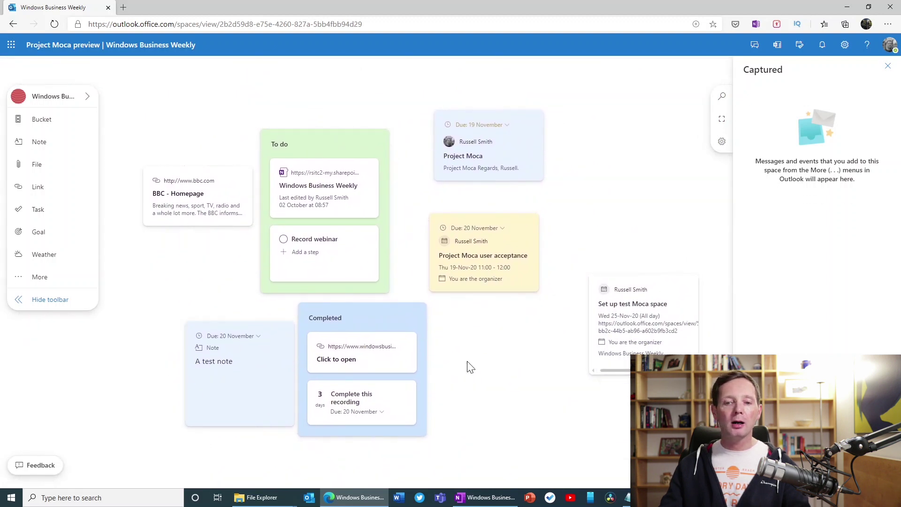